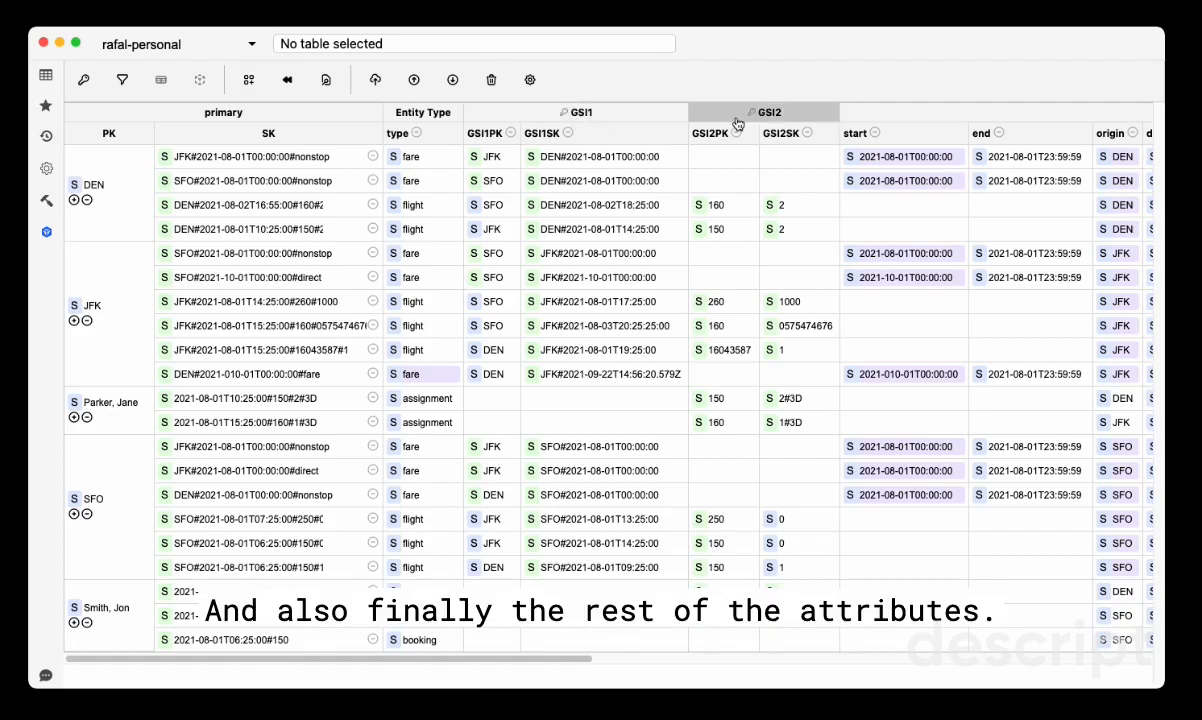
# Change the SK template of the JFK flight item numbered 16043587 to ${origin}#${depart}#${type}#${segId}
pyautogui.moveTo(533, 658); pyautogui.dragTo(529, 623)
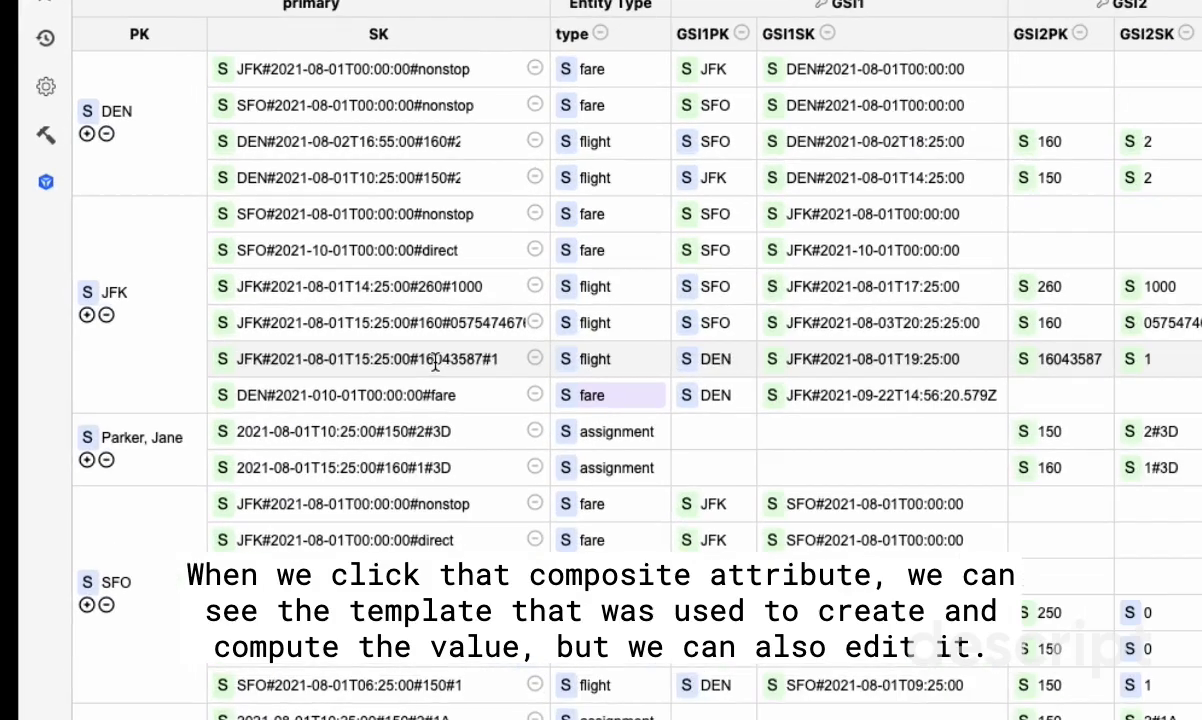
pyautogui.click(306, 350)
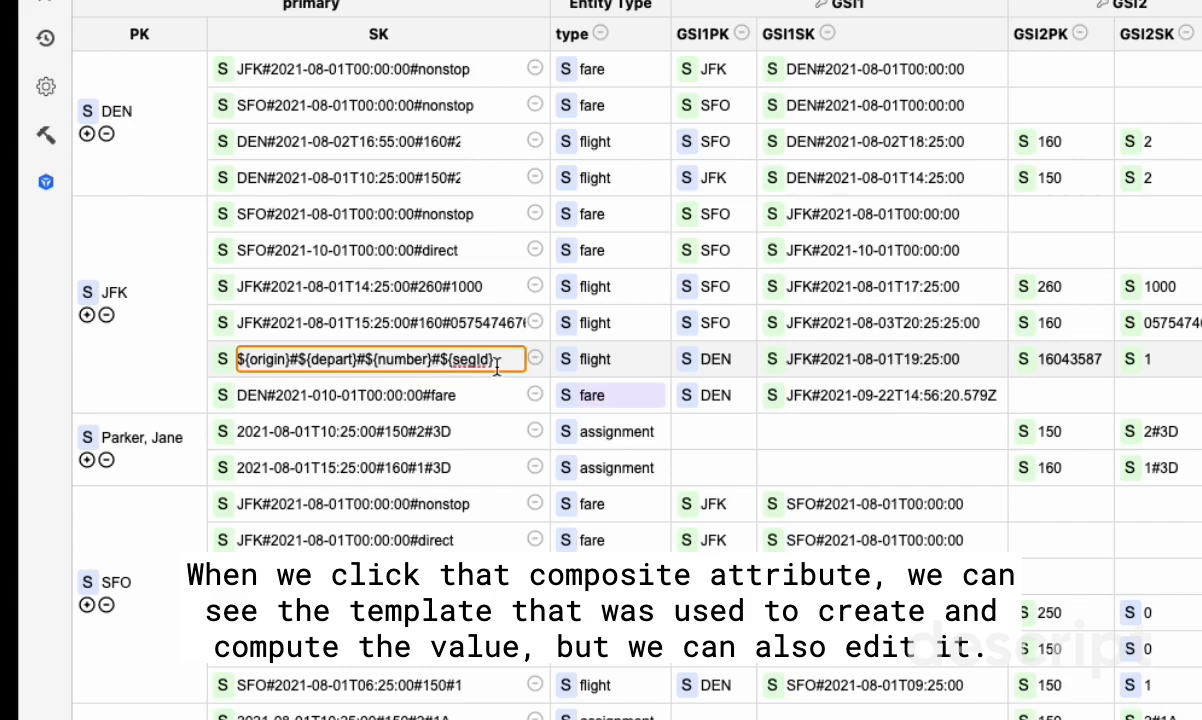
pyautogui.doubleClick(399, 360)
pyautogui.write('type')
pyautogui.press('Return')
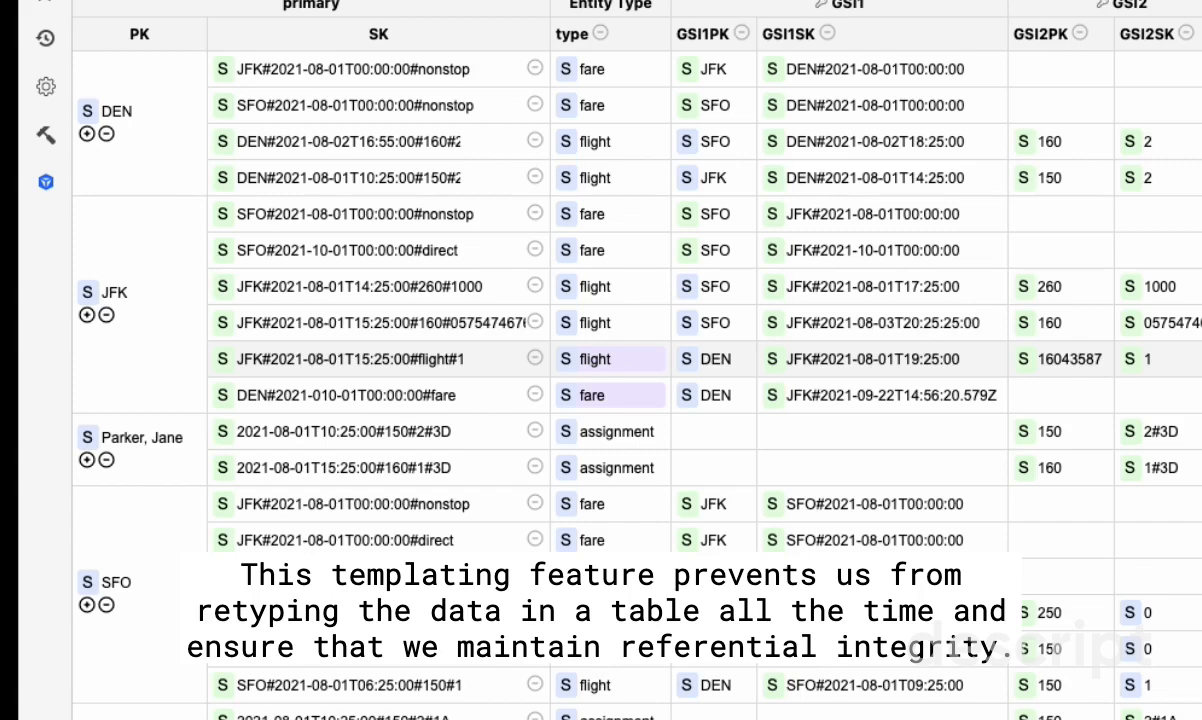
# Set the type attribute of that JFK item to transfer
pyautogui.click(598, 359)
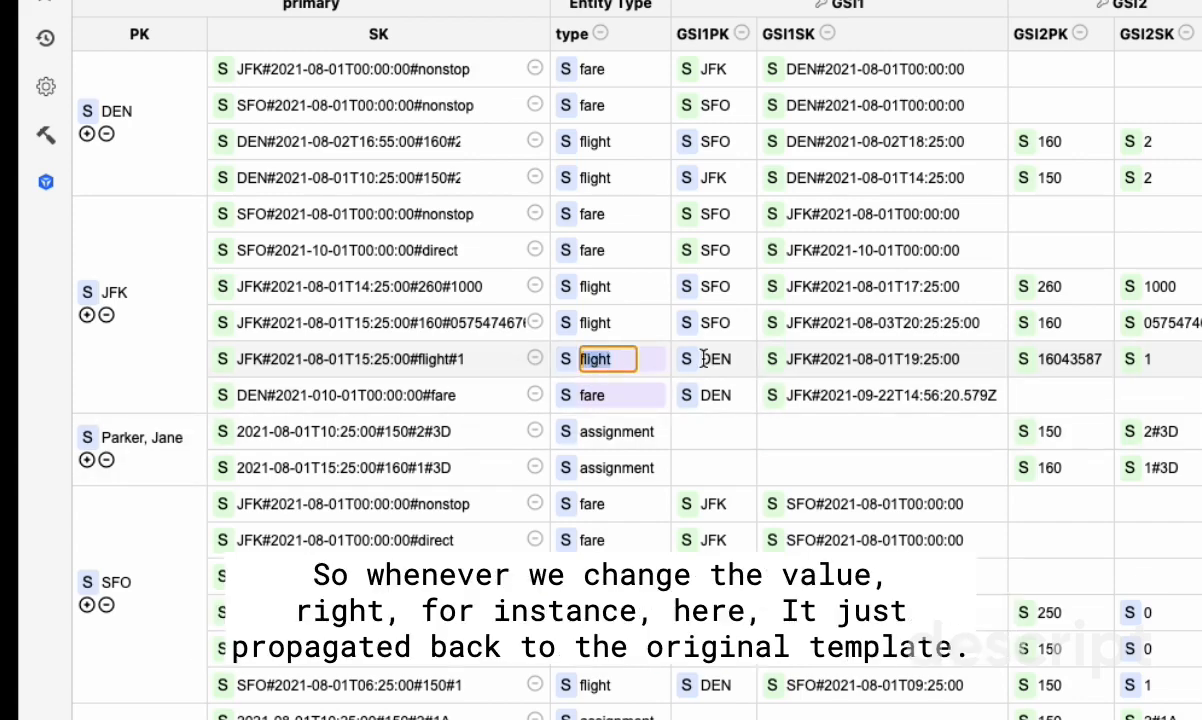
pyautogui.write('transf')
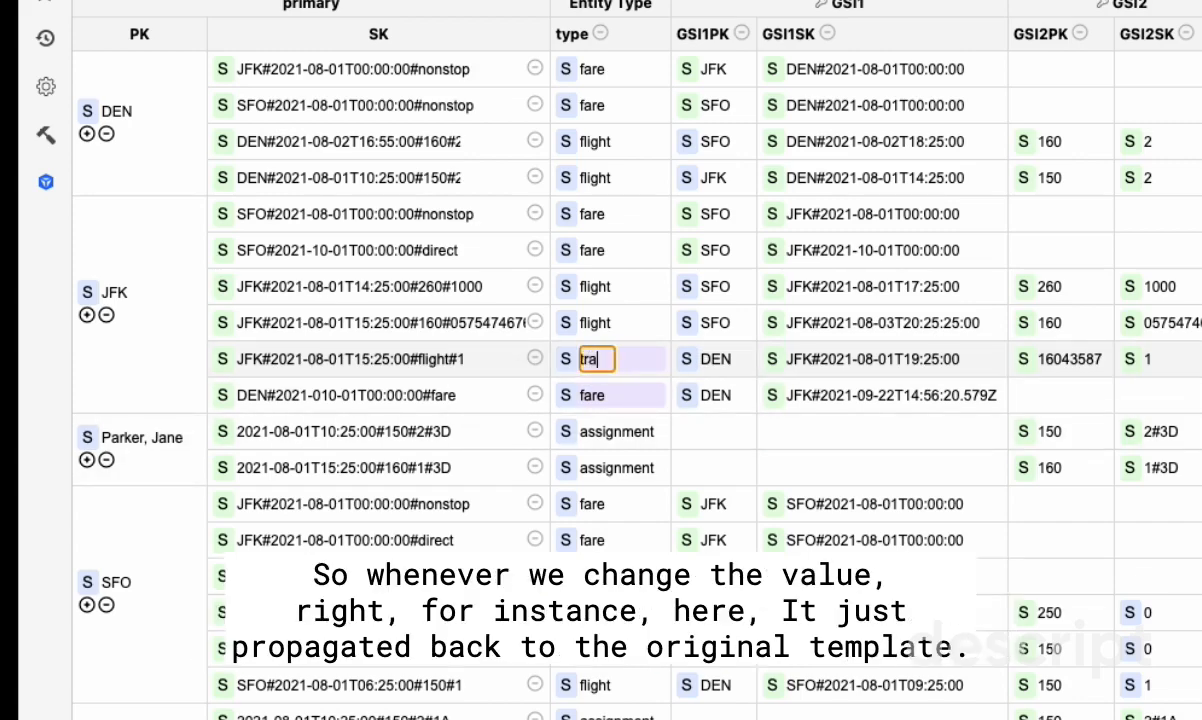
pyautogui.write('er')
pyautogui.press('Return')
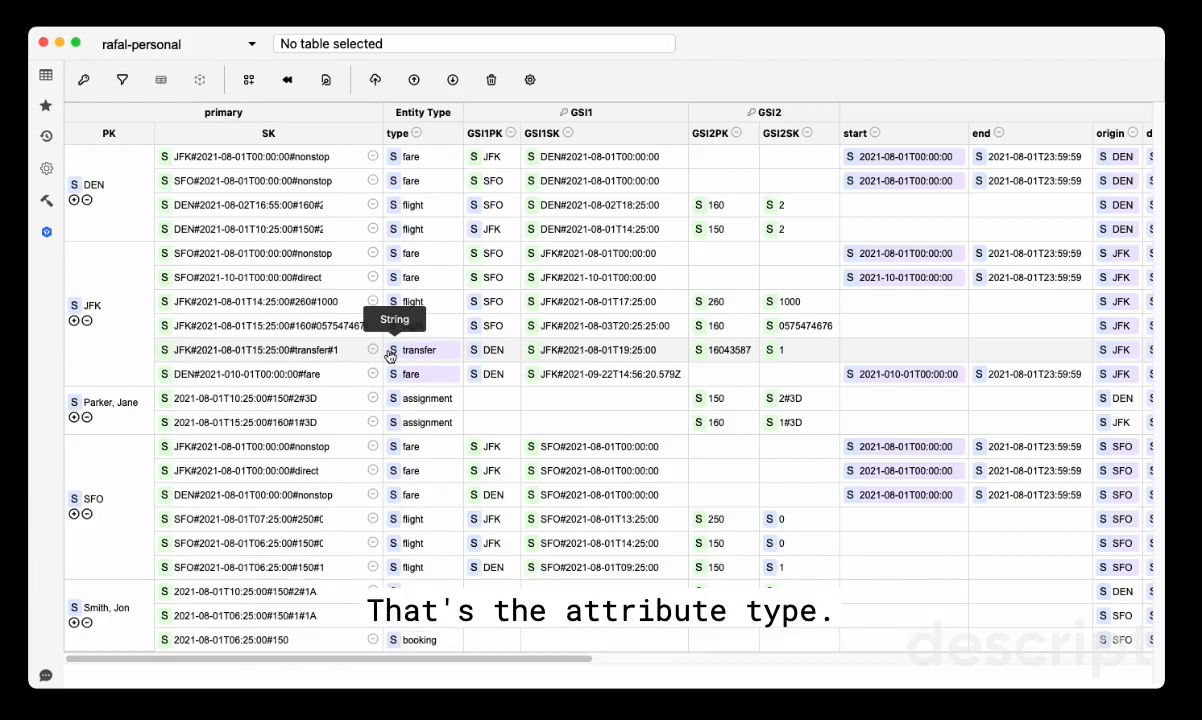
# Keep the transfer item's type attribute as S and change the data type of its number attribute to S
pyautogui.click(390, 352)
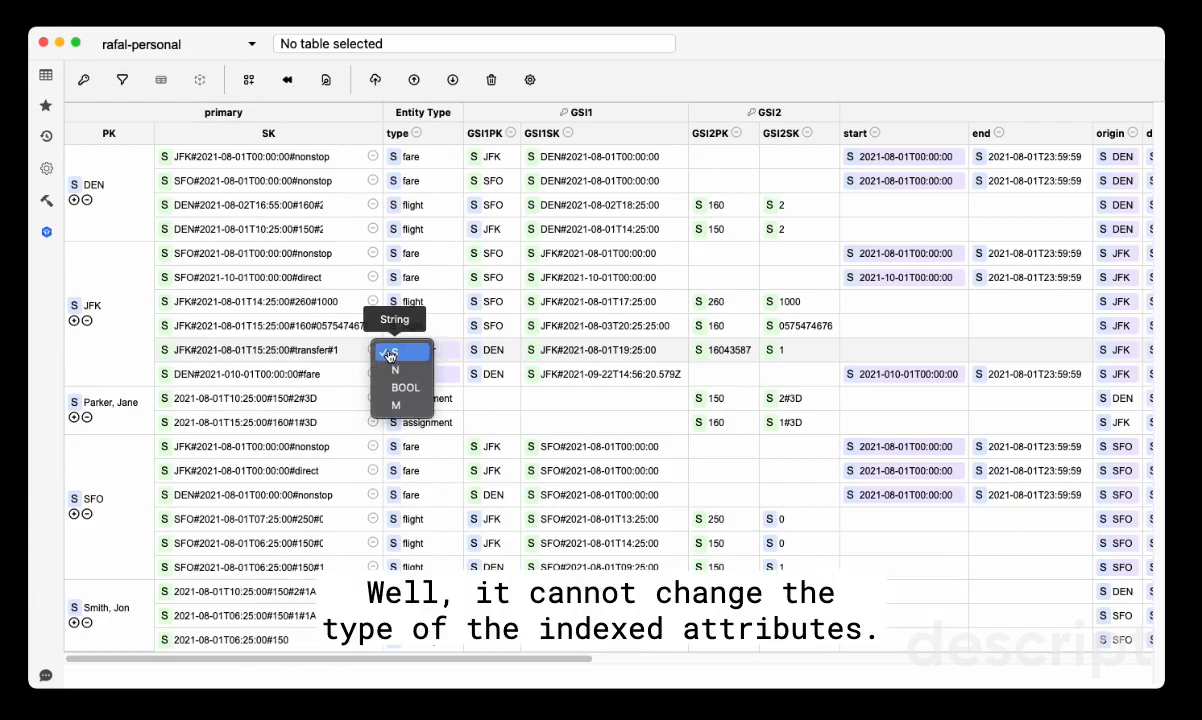
pyautogui.click(392, 350)
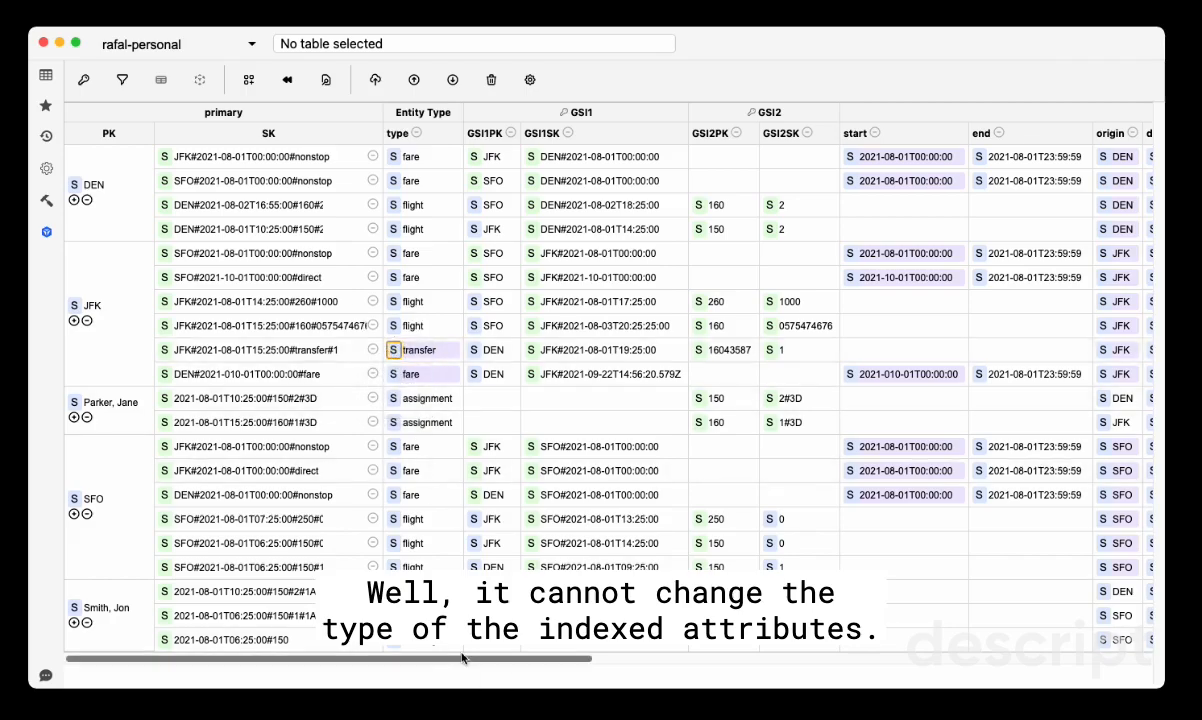
pyautogui.moveTo(460, 657); pyautogui.dragTo(944, 631)
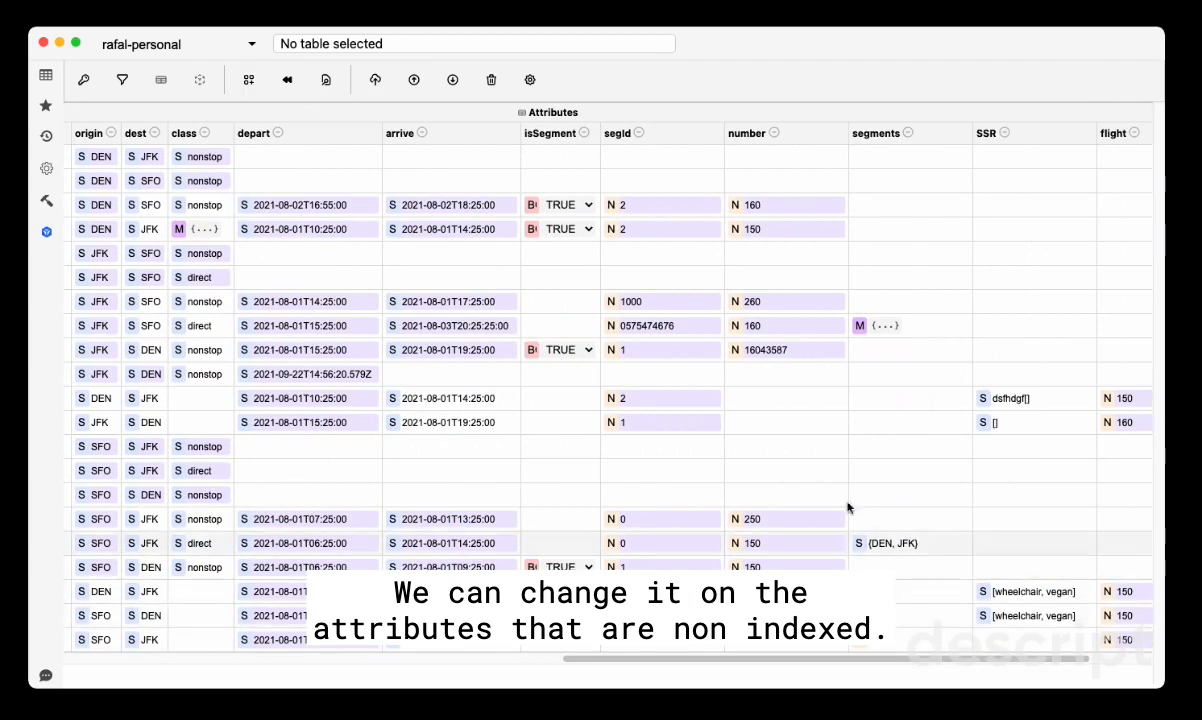
pyautogui.click(734, 350)
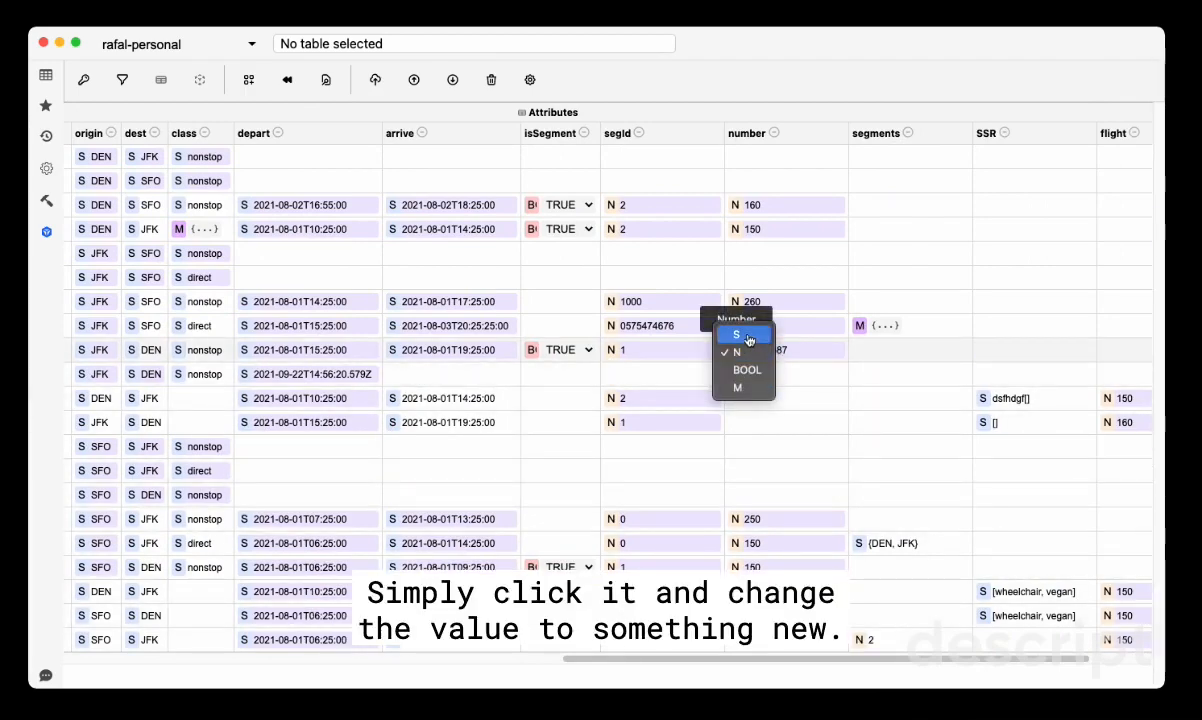
pyautogui.click(747, 337)
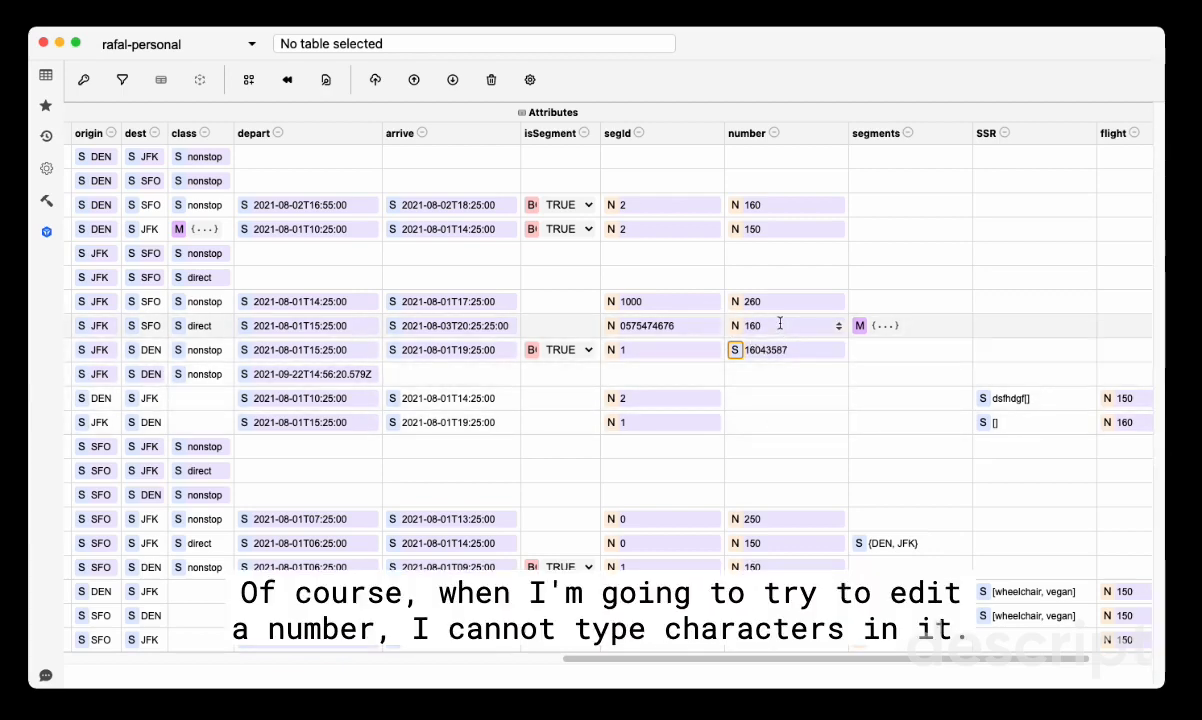
# Set the number of the JFK to SFO direct flight to 1606565 and view its segments map in the blob editor
pyautogui.click(752, 326)
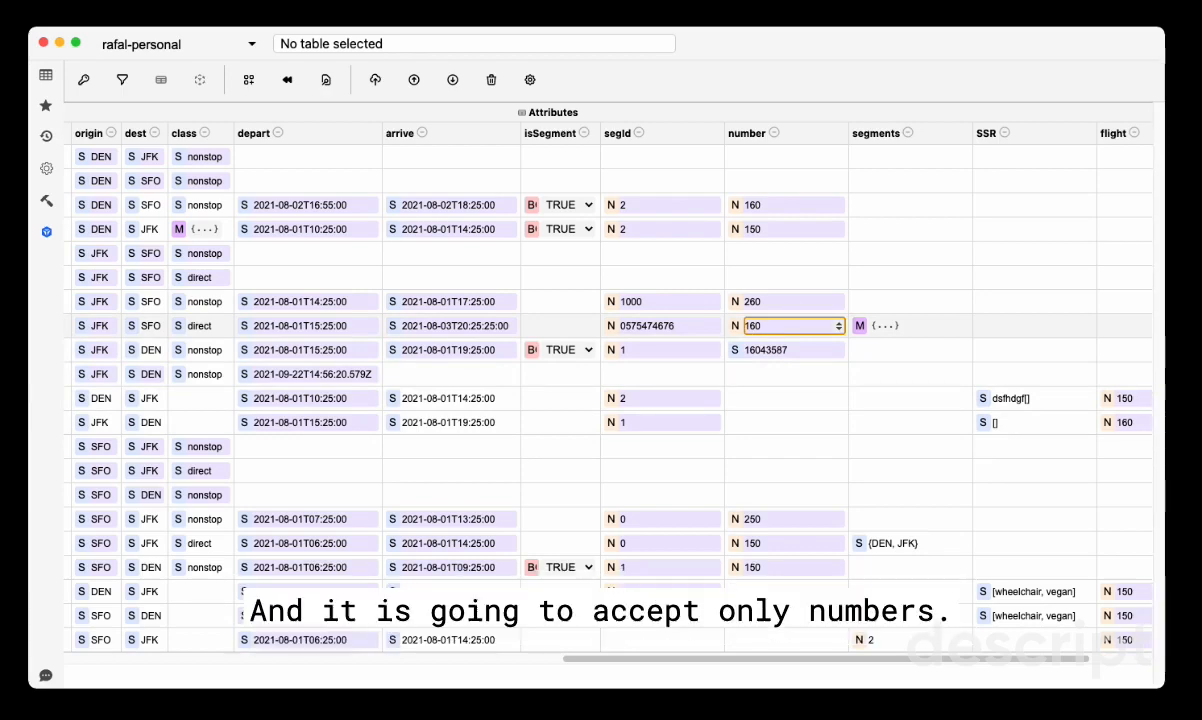
pyautogui.write('6565')
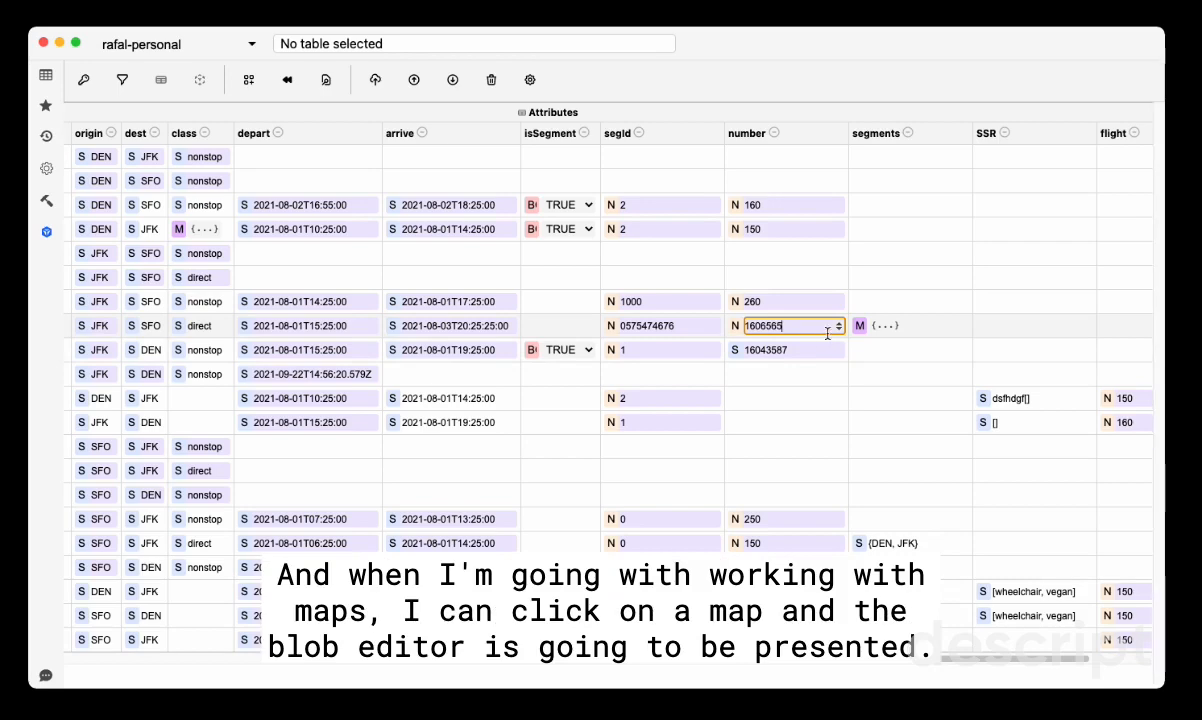
pyautogui.click(903, 330)
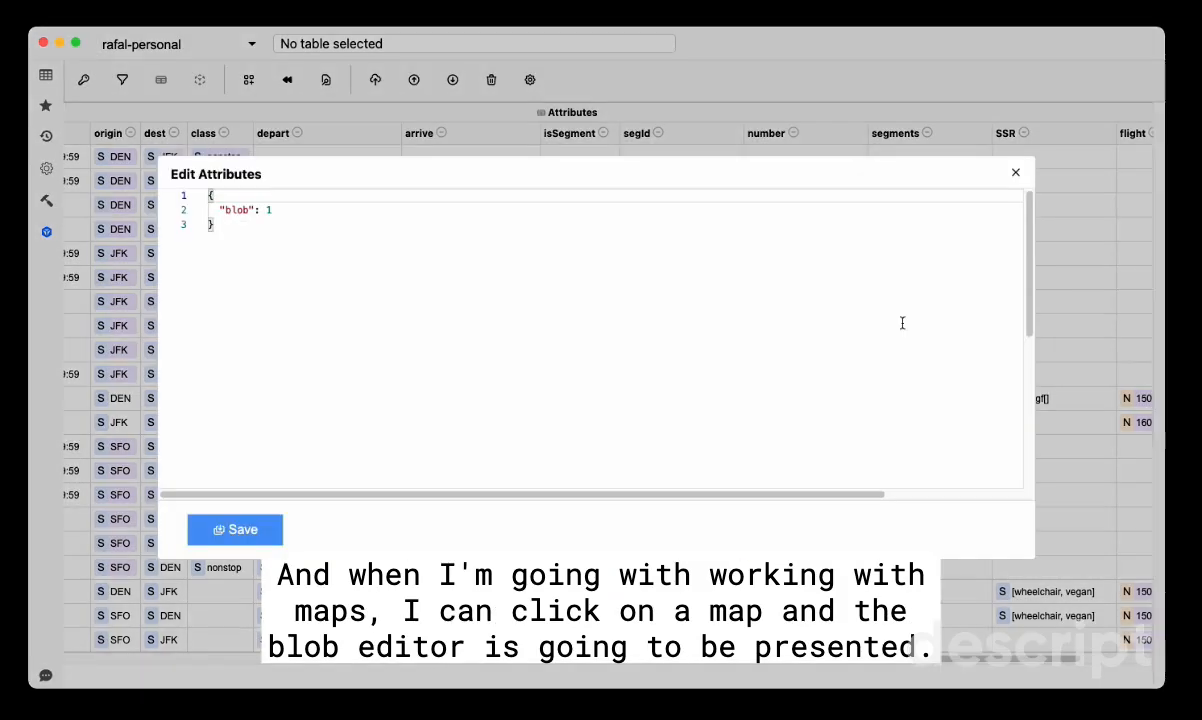
pyautogui.click(1015, 176)
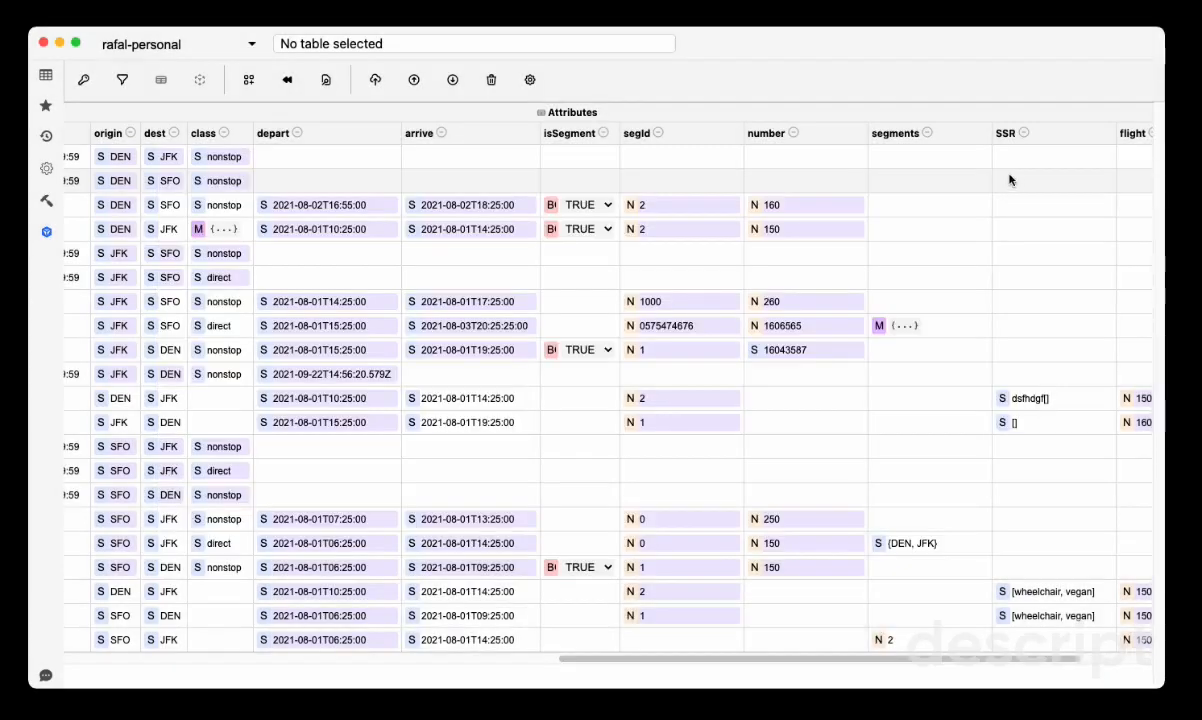
# Collapse the non-key attributes into a single column and exclude GSI1PK and GSI1SK from the view
pyautogui.moveTo(957, 660); pyautogui.dragTo(456, 671)
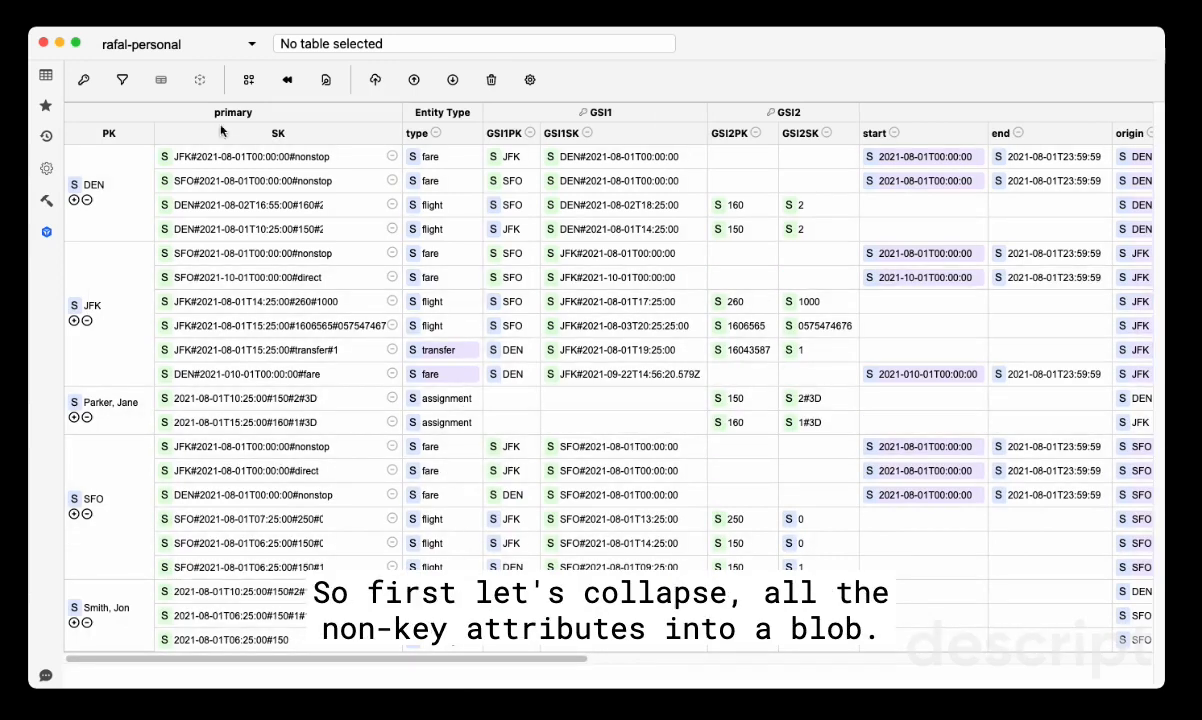
pyautogui.click(158, 81)
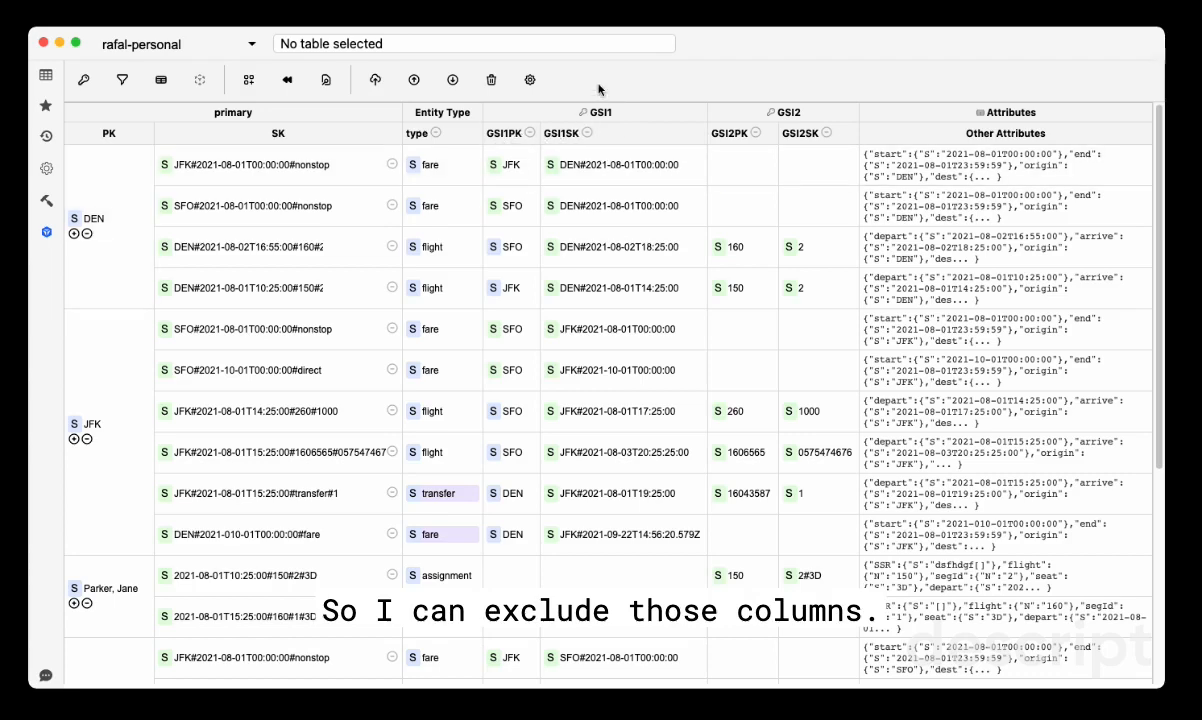
pyautogui.click(121, 84)
pyautogui.click(90, 205)
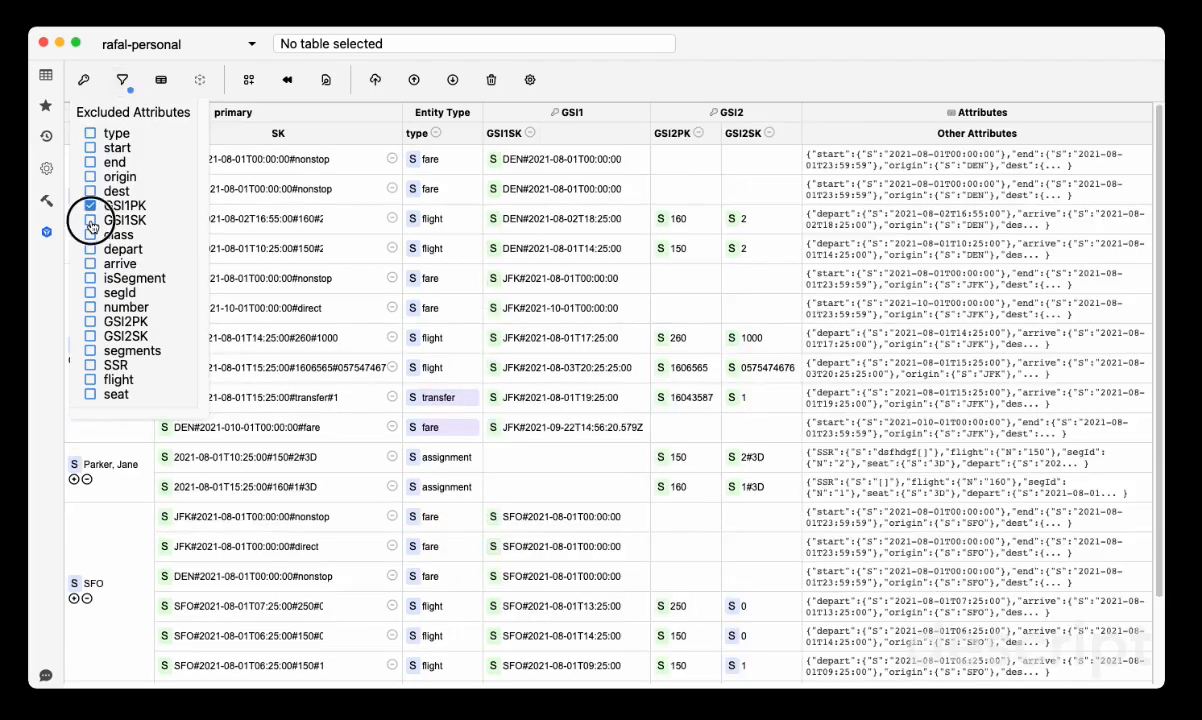
pyautogui.click(90, 221)
pyautogui.click(659, 67)
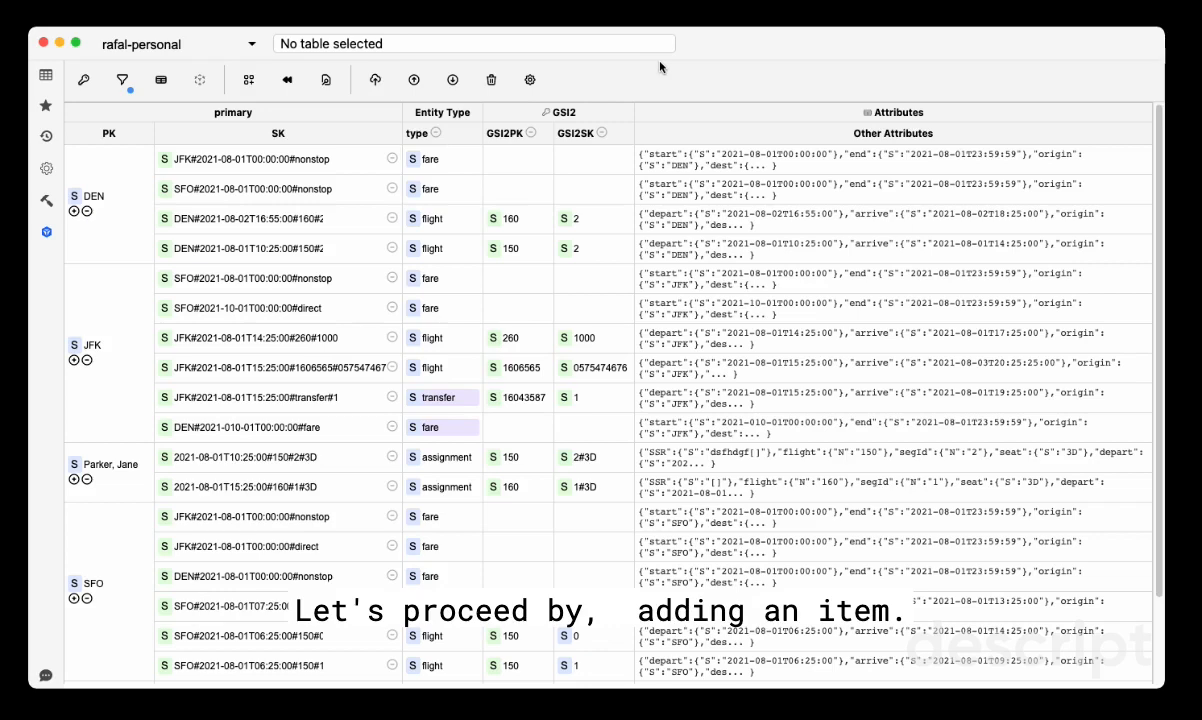
# Add an item to the DEN partition with the SK template ${type}#${GSI2PK}#${GSI2SK}
pyautogui.click(74, 211)
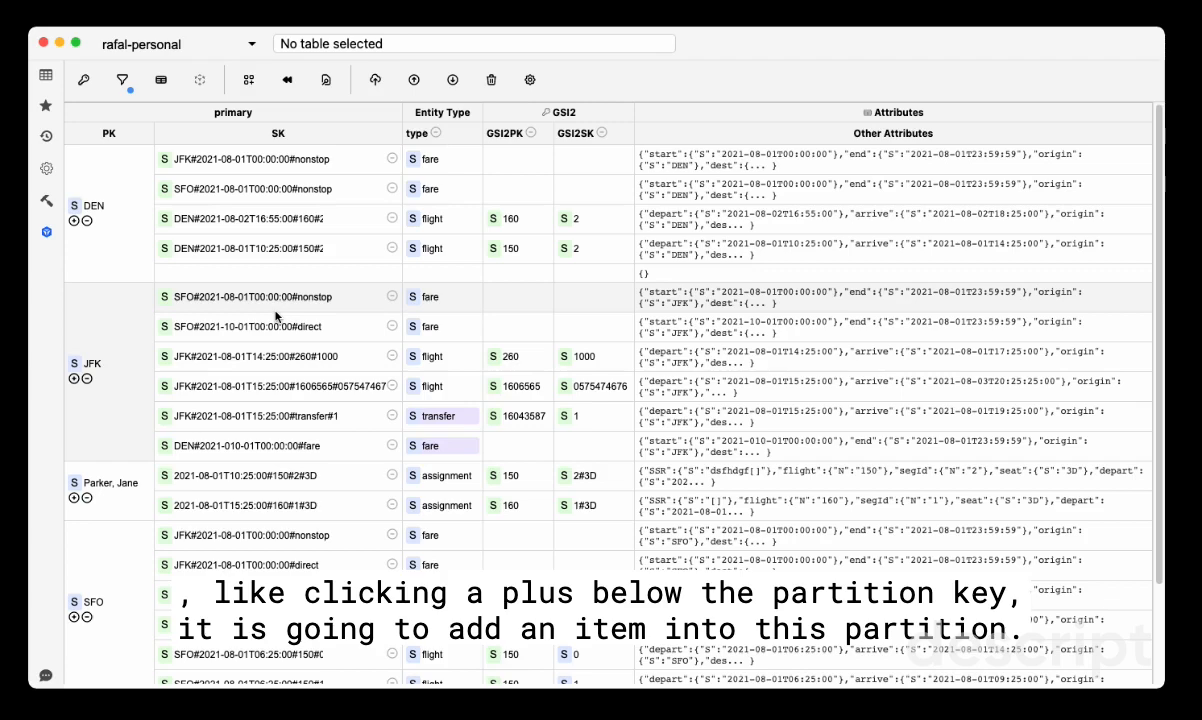
pyautogui.doubleClick(162, 272)
pyautogui.write('${type}')
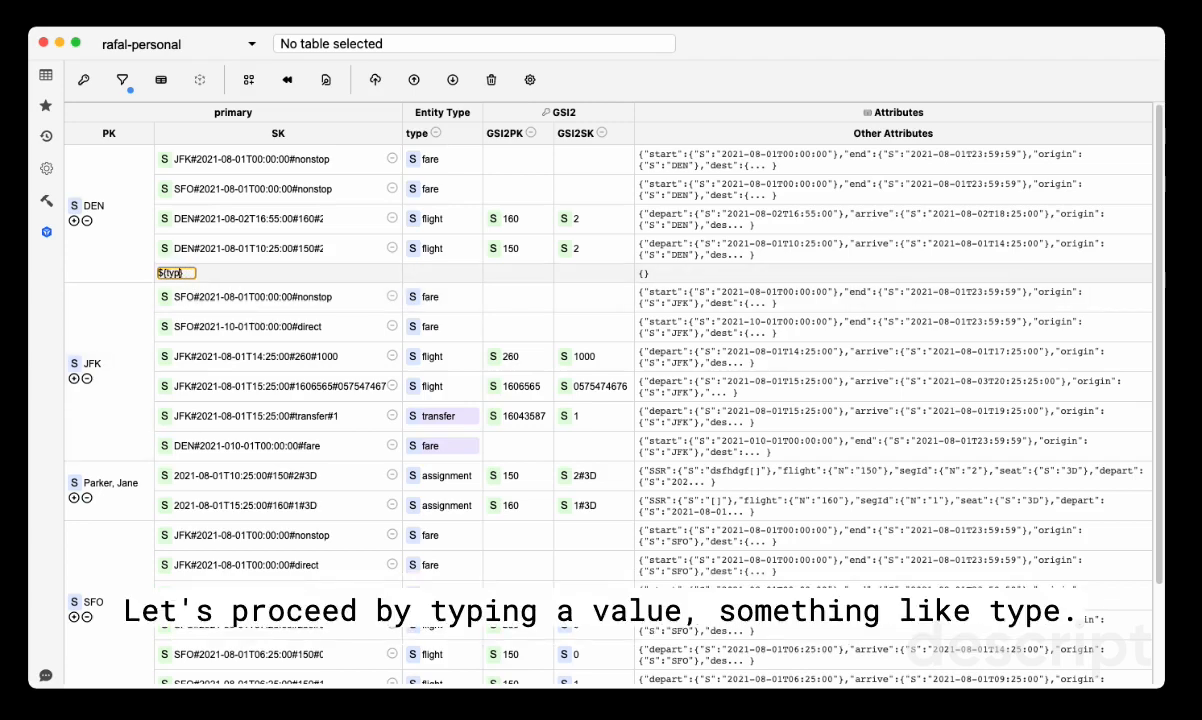
pyautogui.write('#${GSI')
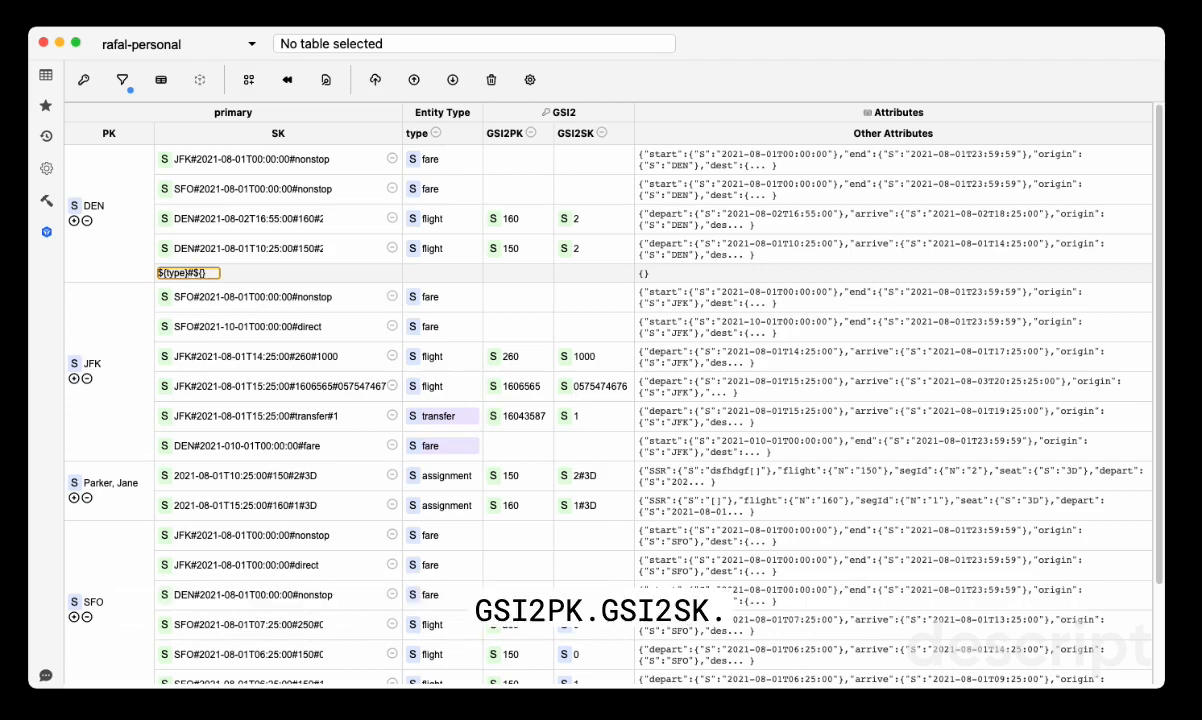
pyautogui.write('2PK}#${}GSI2SK')
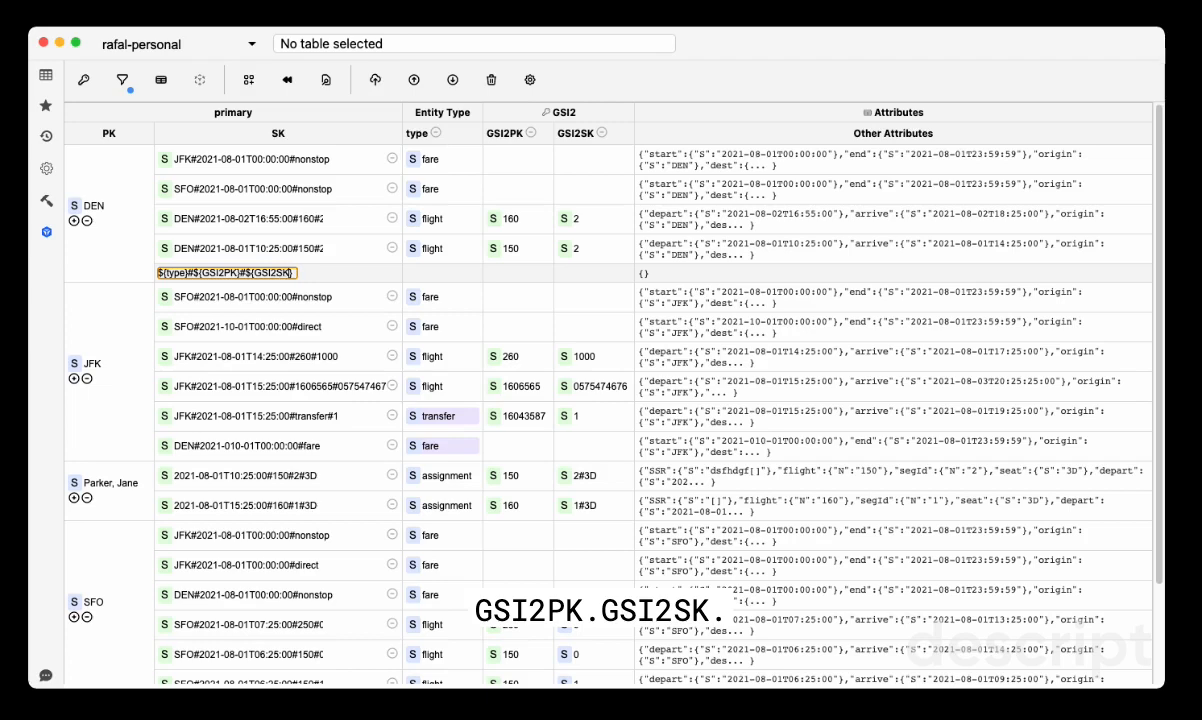
pyautogui.press('Return')
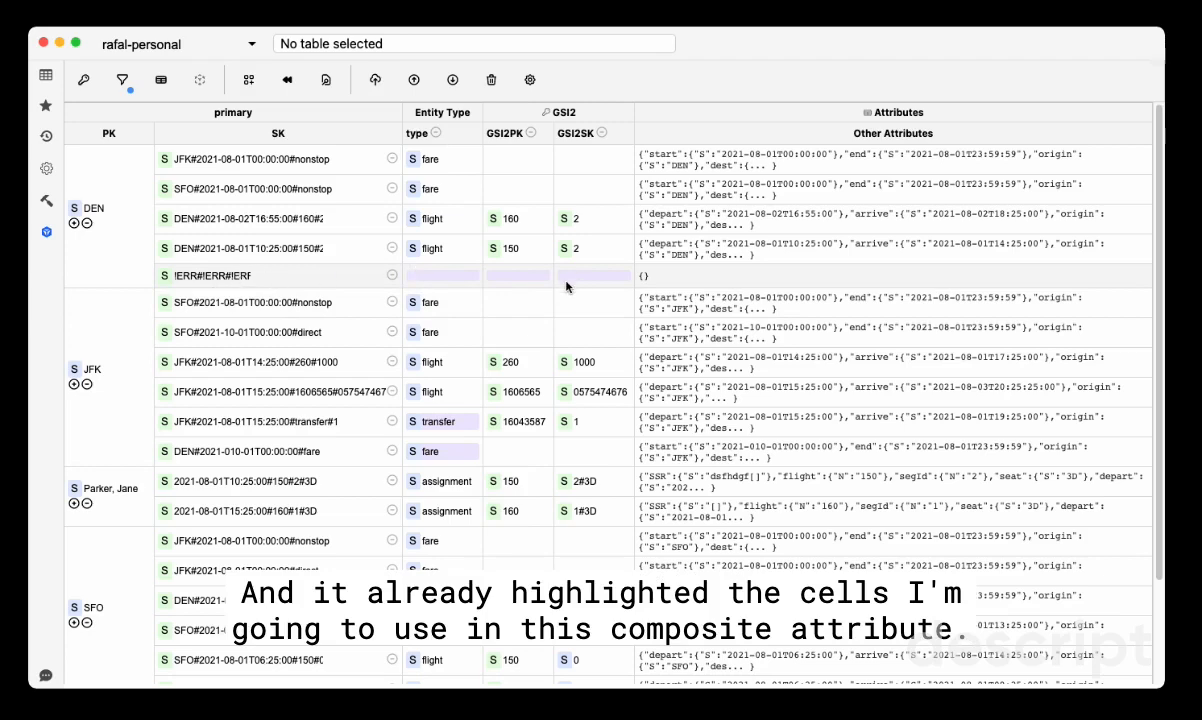
# Set the new DEN item's type to transfer and generate a URL value for its GSI2PK
pyautogui.click(412, 276)
pyautogui.write('transfer')
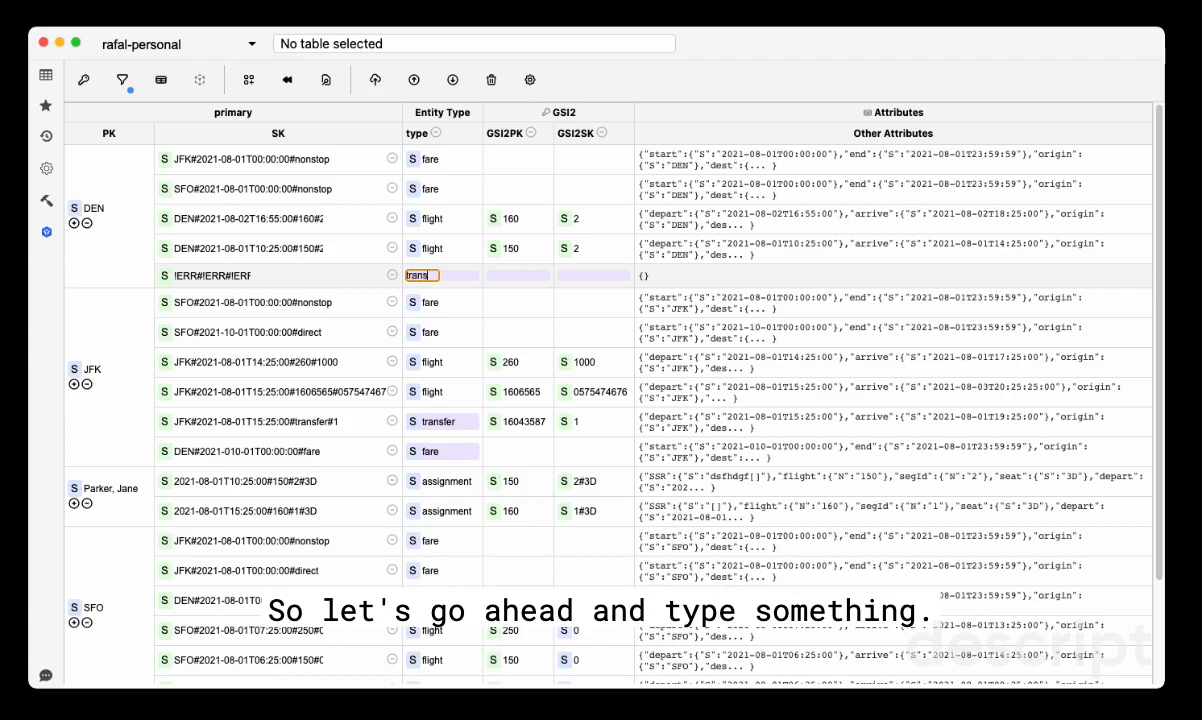
pyautogui.press('Return')
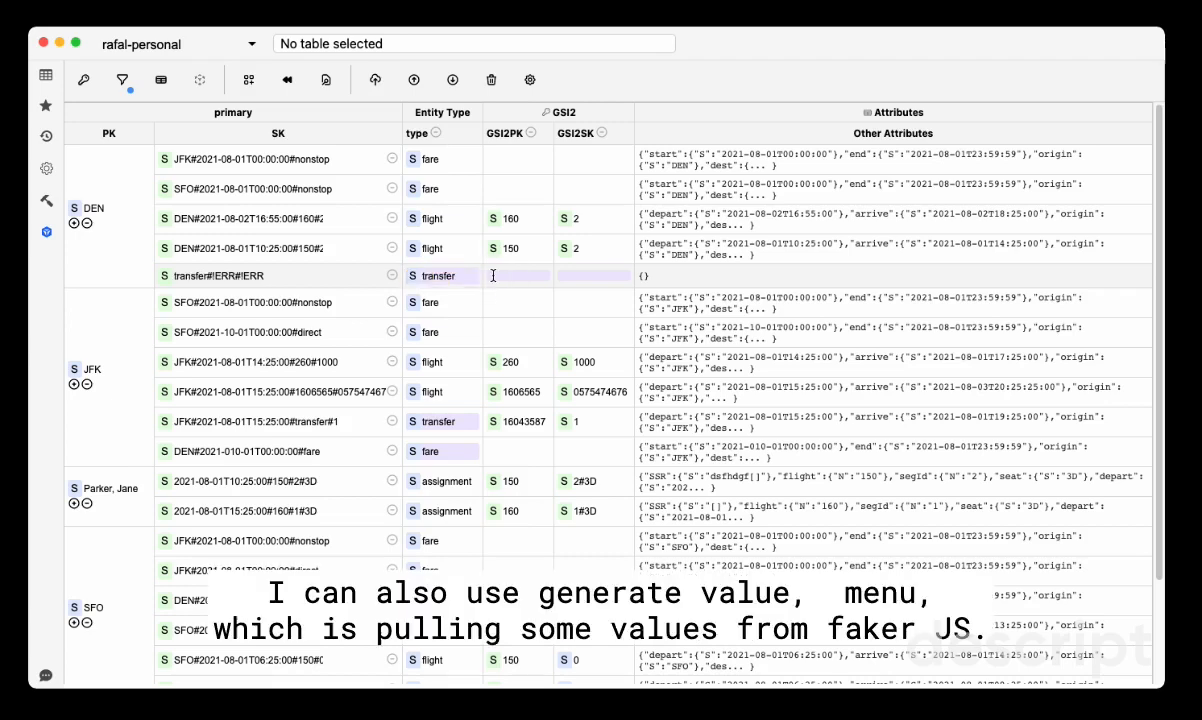
pyautogui.rightClick(491, 276)
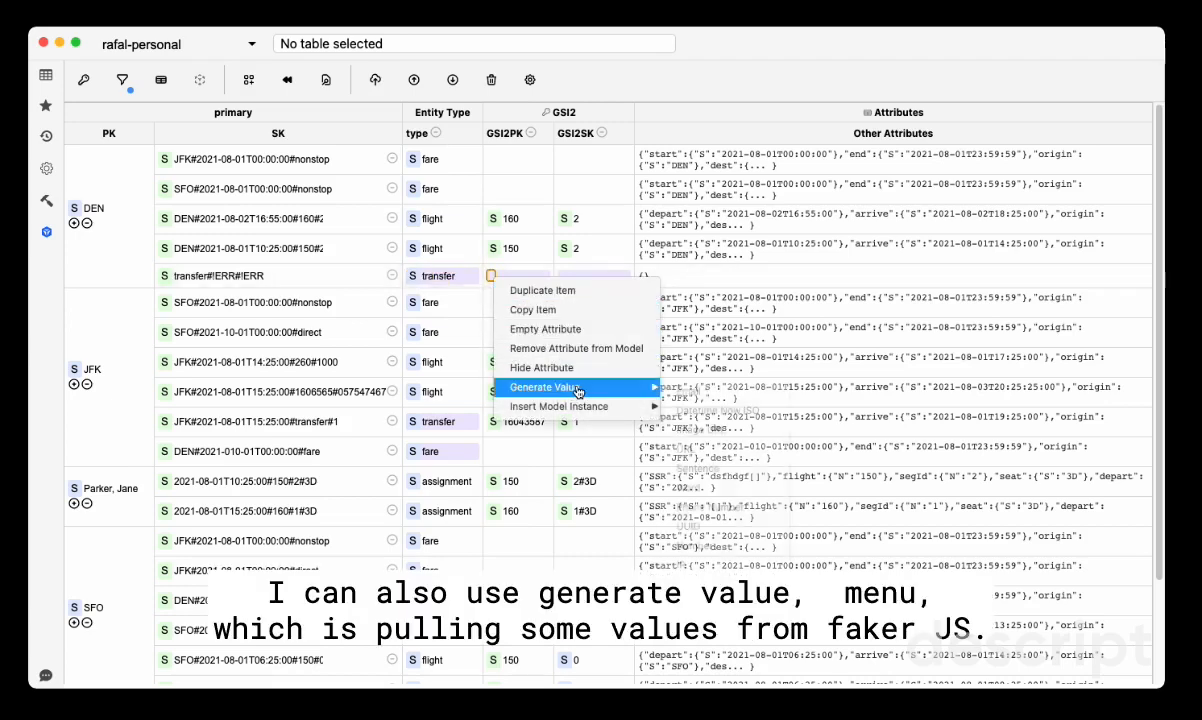
pyautogui.moveTo(565, 387)
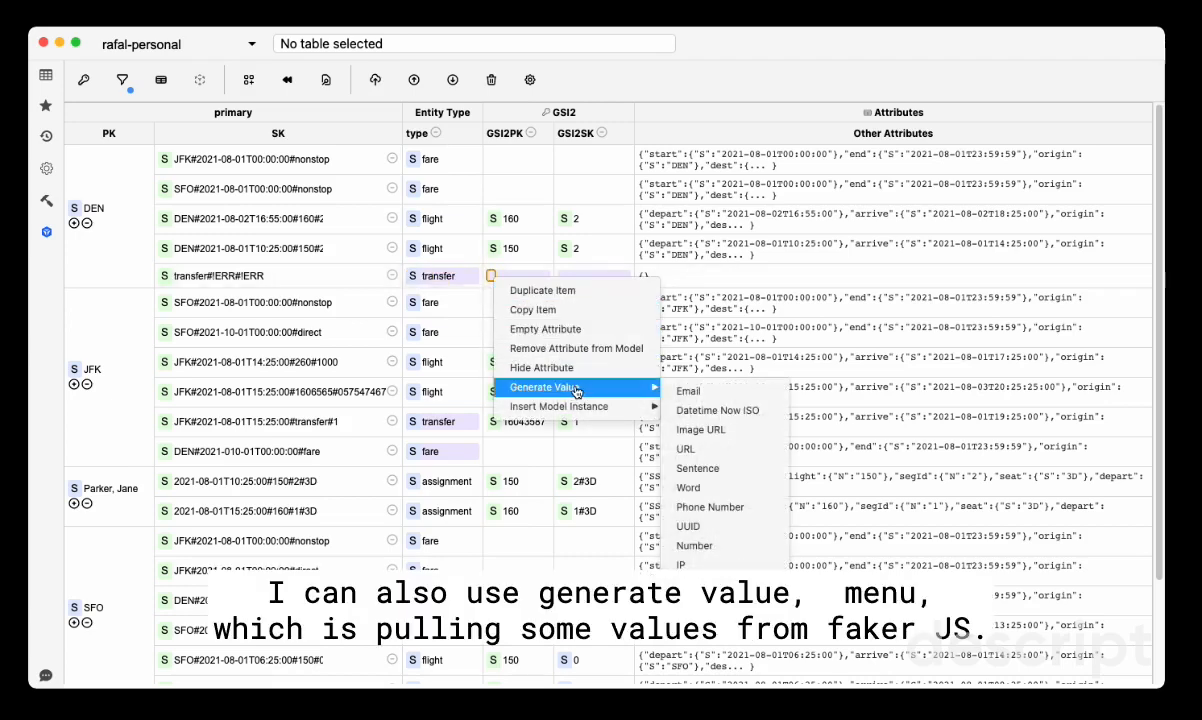
pyautogui.click(712, 452)
# Generate a UUID value for the new DEN item's GSI2SK
pyautogui.rightClick(601, 273)
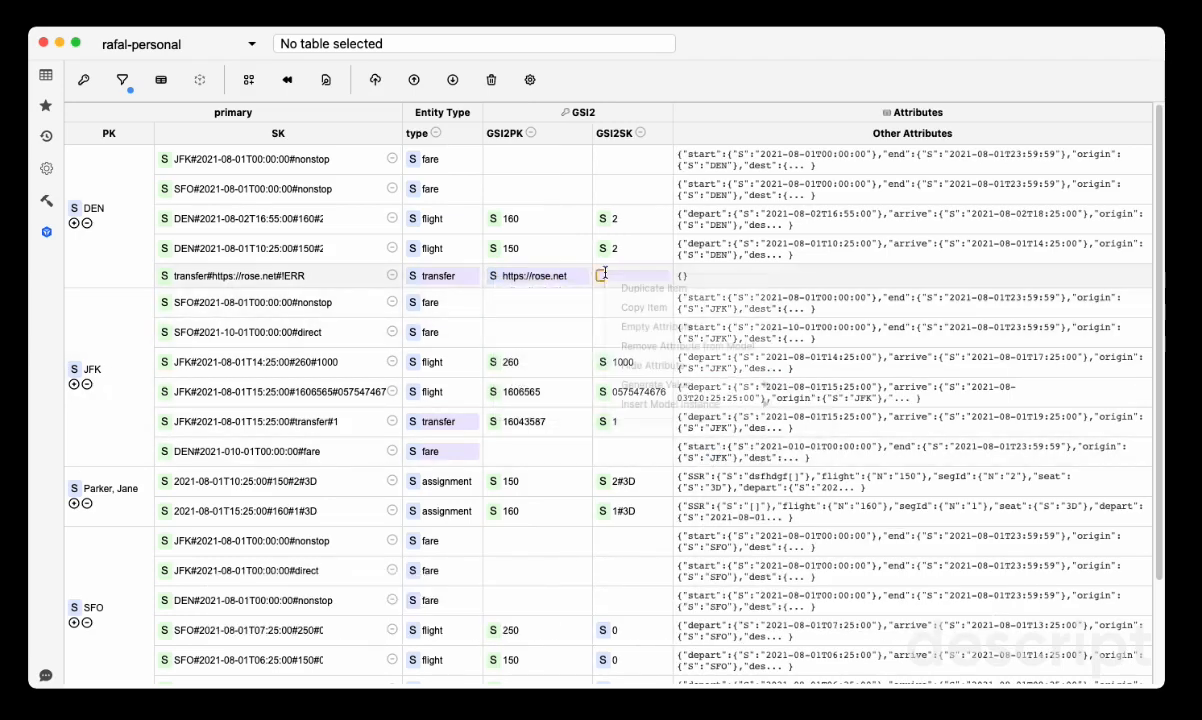
pyautogui.moveTo(683, 389)
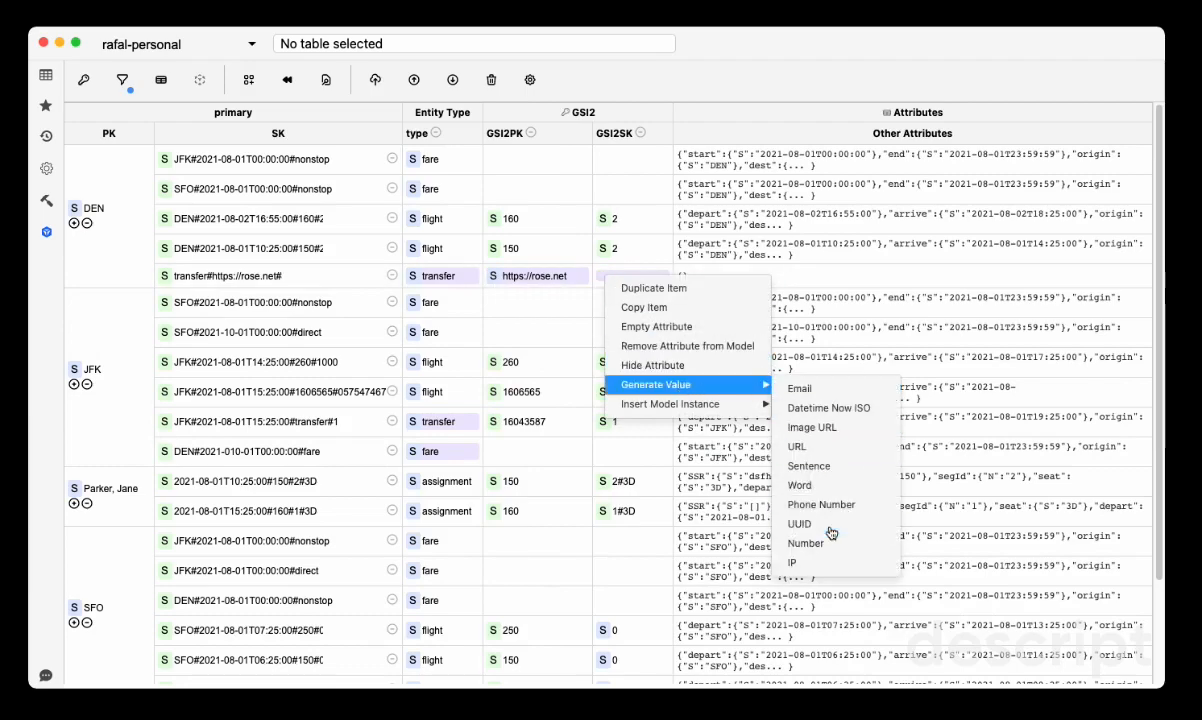
pyautogui.click(830, 518)
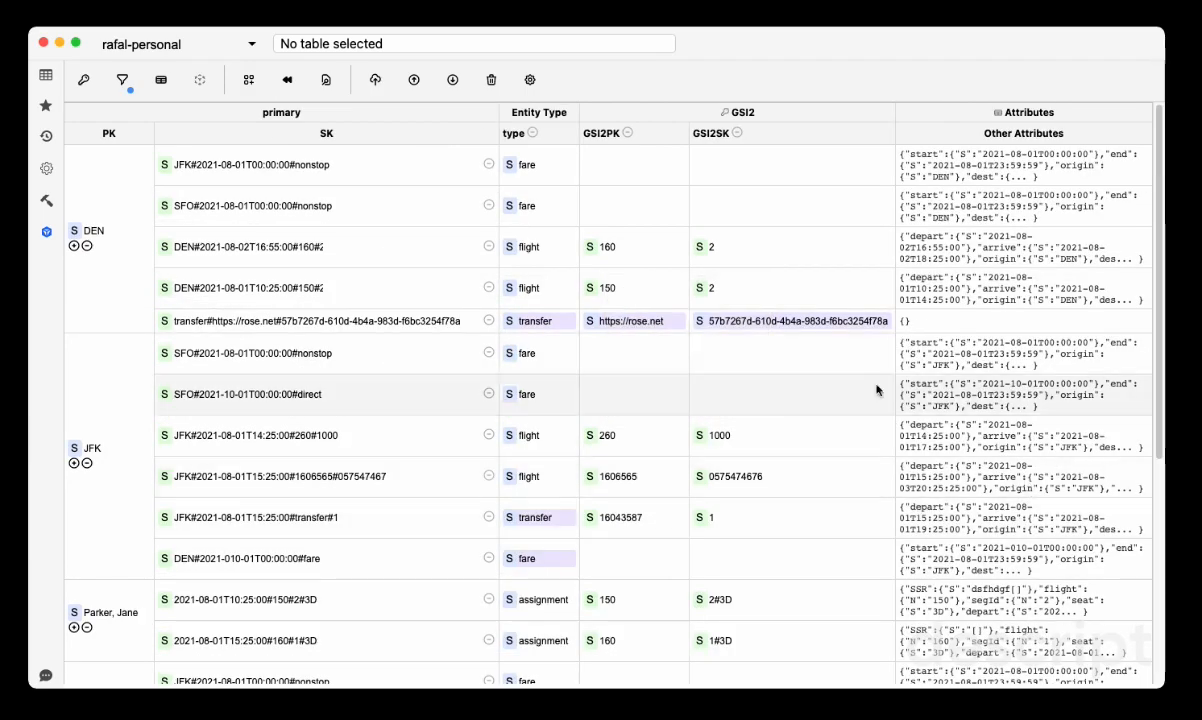
# Generate a Number value for the new DEN transfer item's GSI2SK
pyautogui.rightClick(783, 321)
pyautogui.moveTo(869, 434)
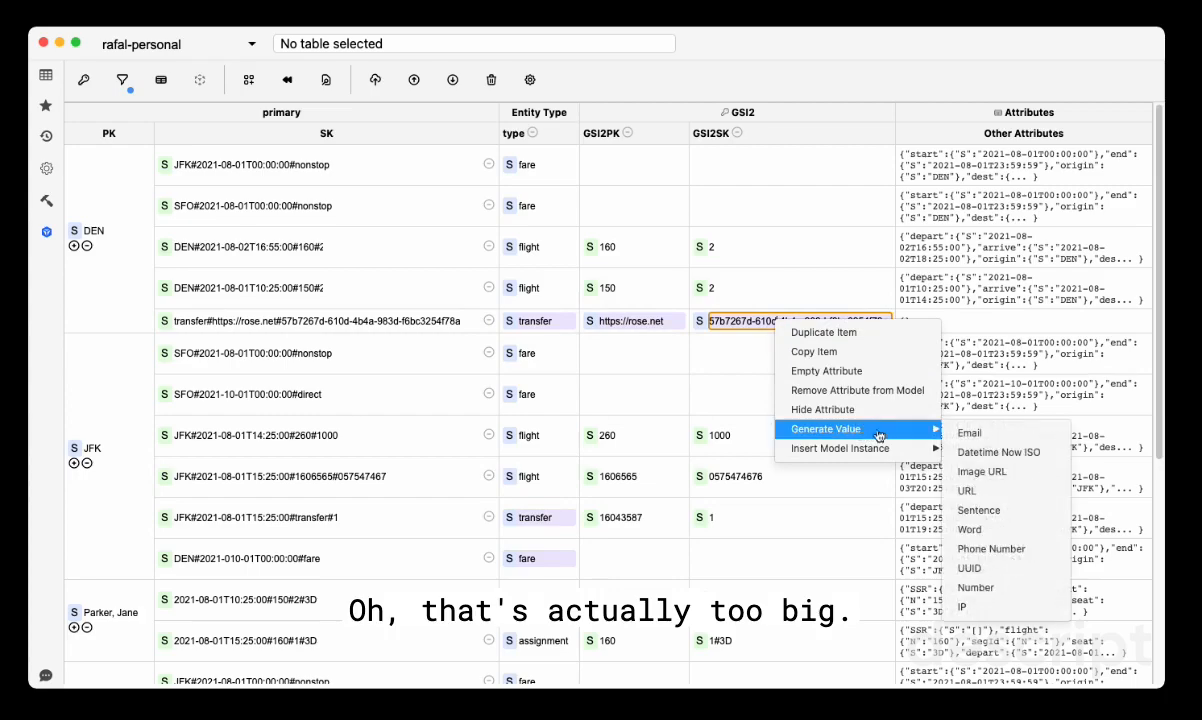
pyautogui.click(940, 552)
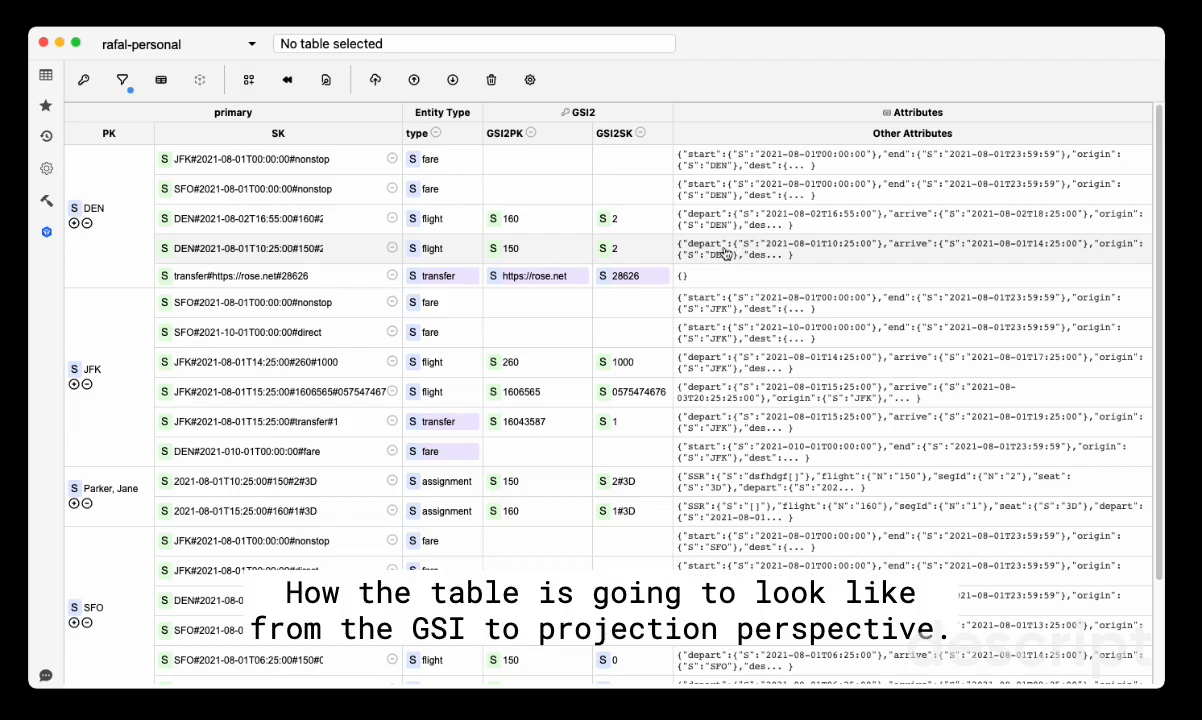
# View the model from the GSI2 index projection and return to the primary view
pyautogui.click(597, 117)
pyautogui.click(595, 117)
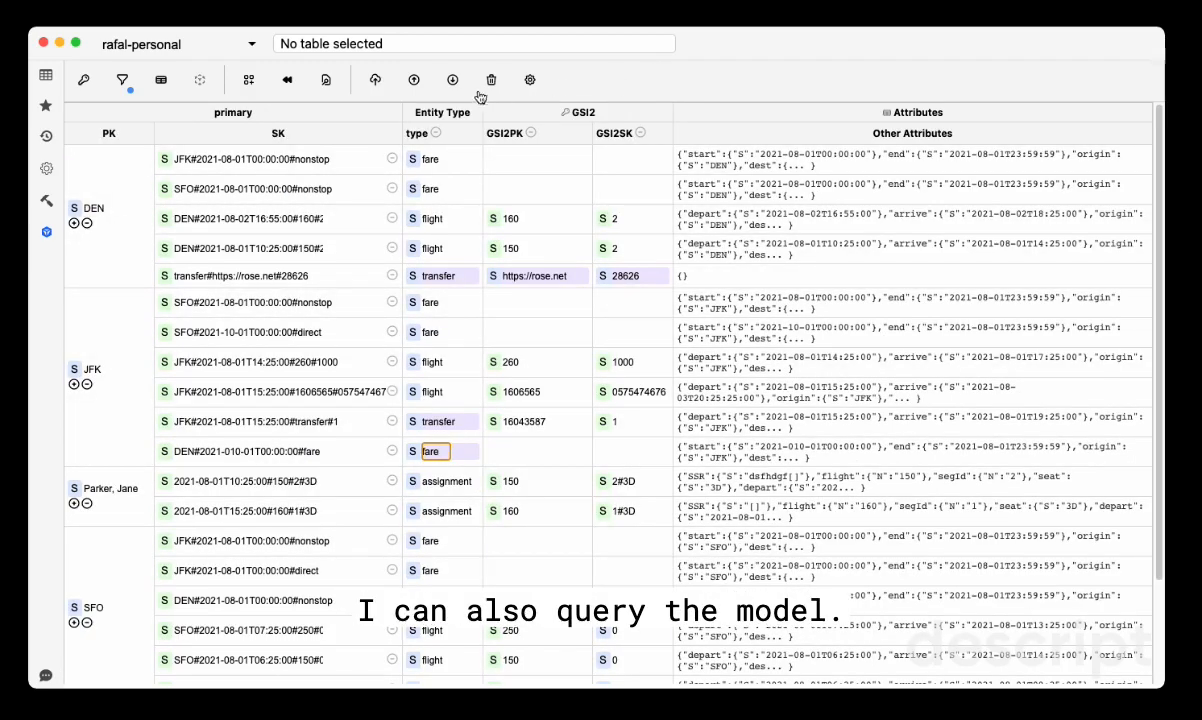
# Query the model on the primary index for PK equal to DEN and SK beginning with JFK
pyautogui.click(326, 79)
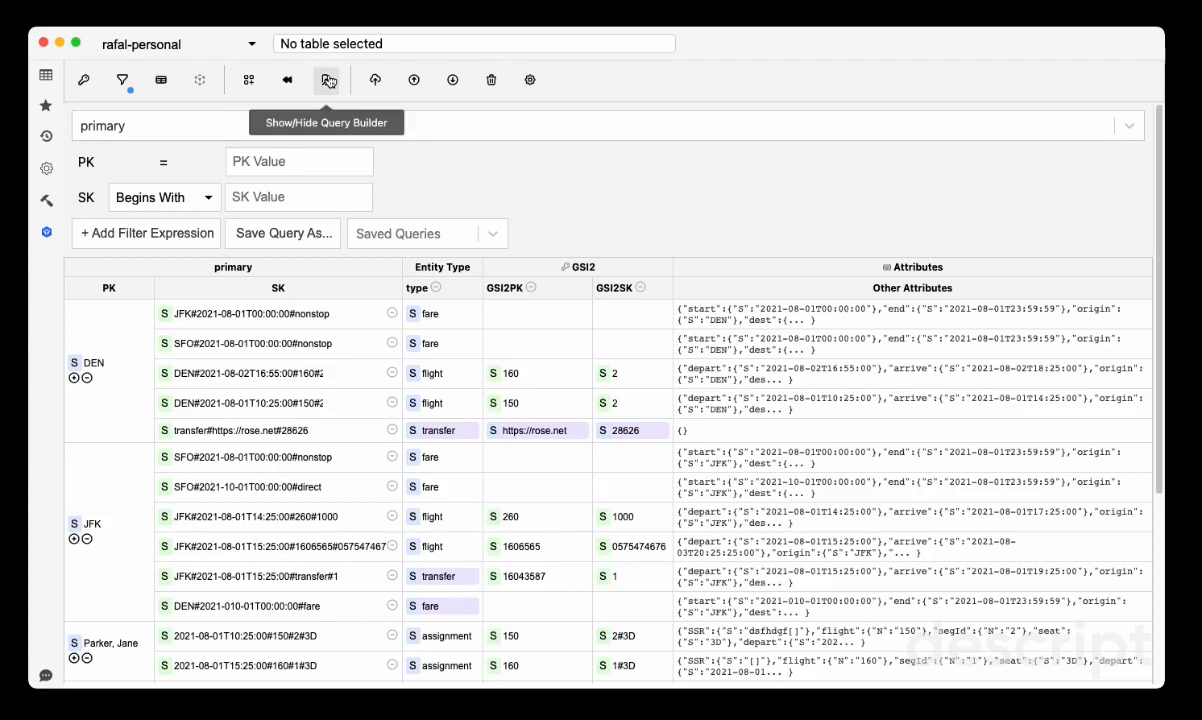
pyautogui.click(749, 134)
pyautogui.click(741, 176)
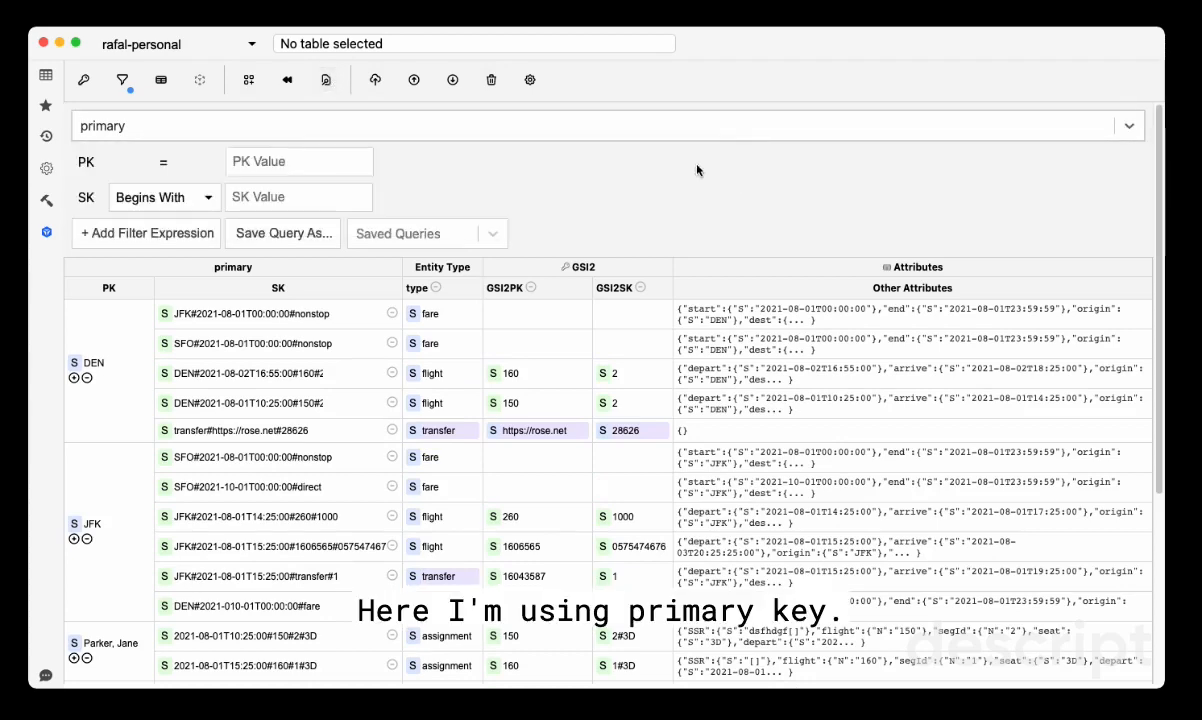
pyautogui.click(289, 159)
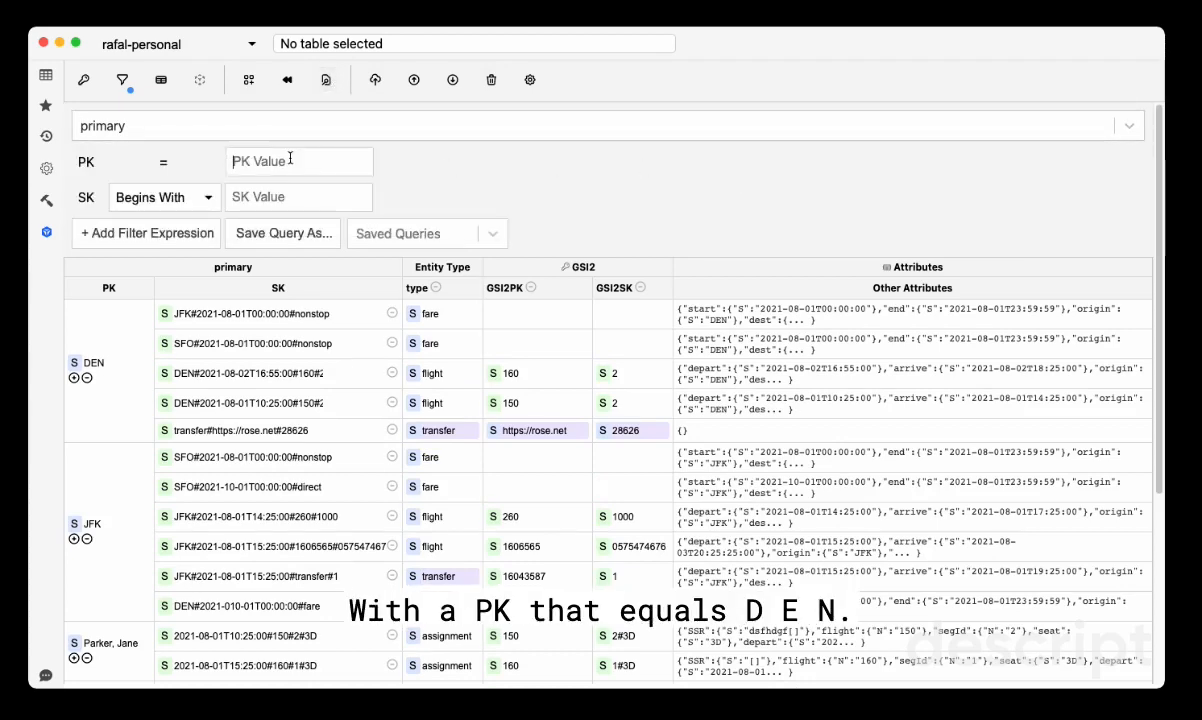
pyautogui.write('DEN')
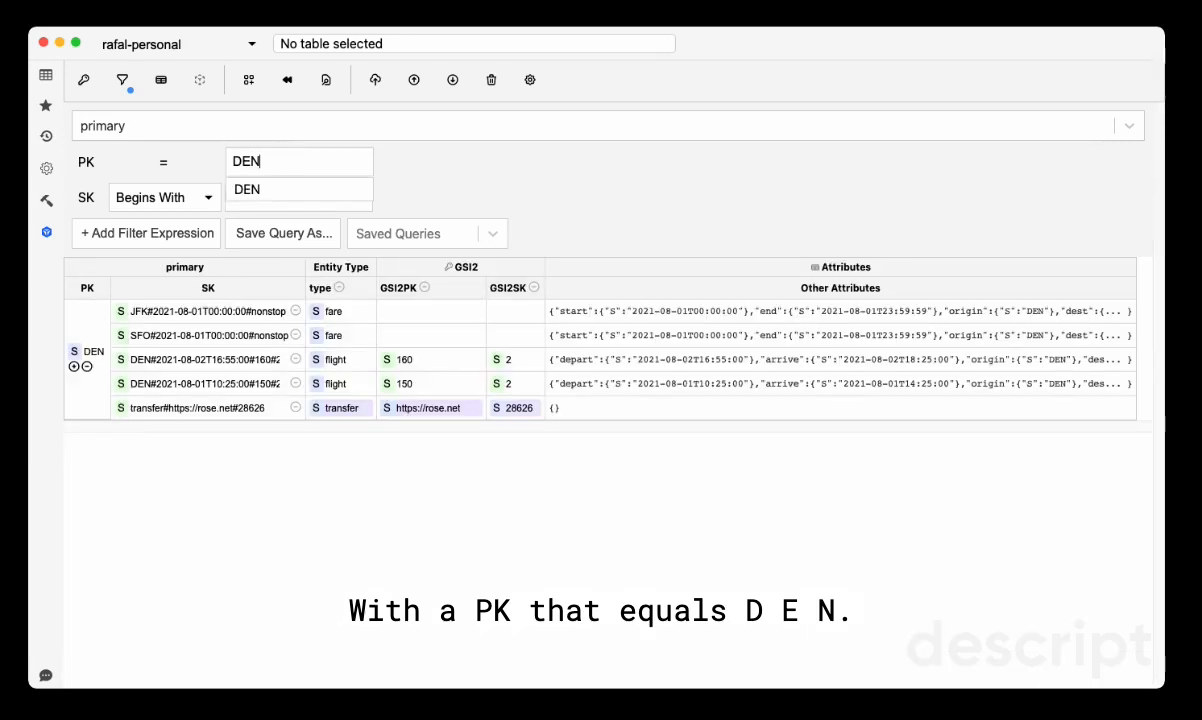
pyautogui.click(303, 184)
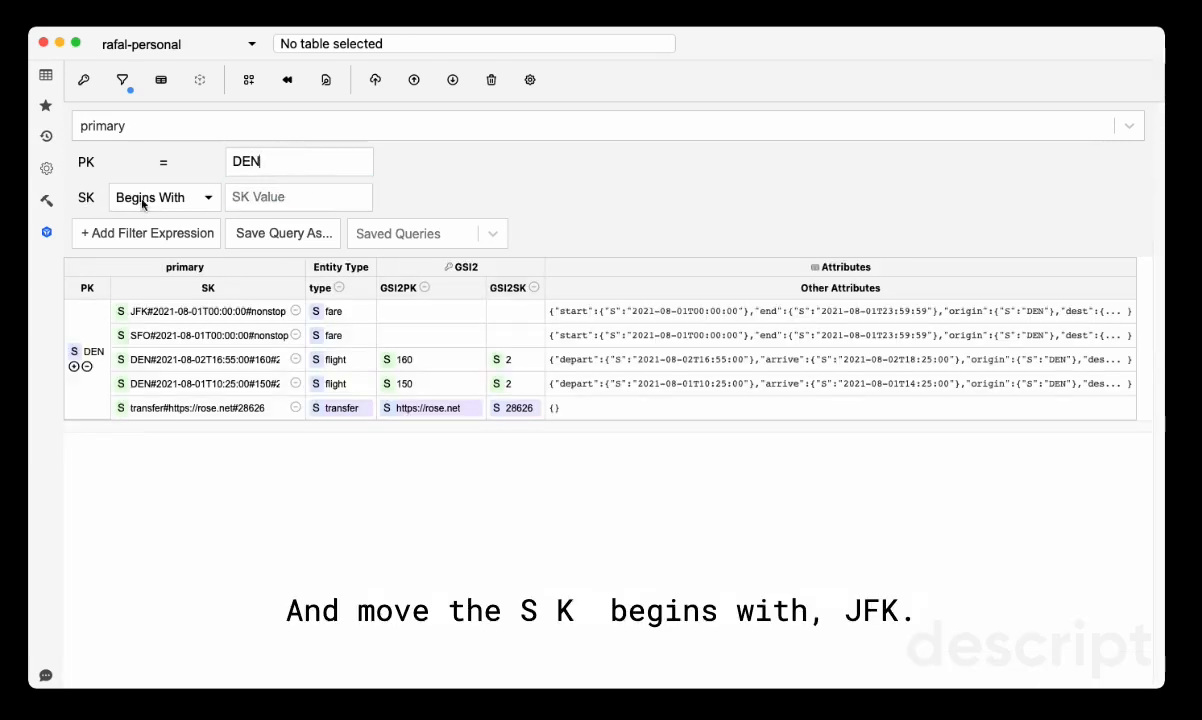
pyautogui.click(304, 196)
pyautogui.write('JFK')
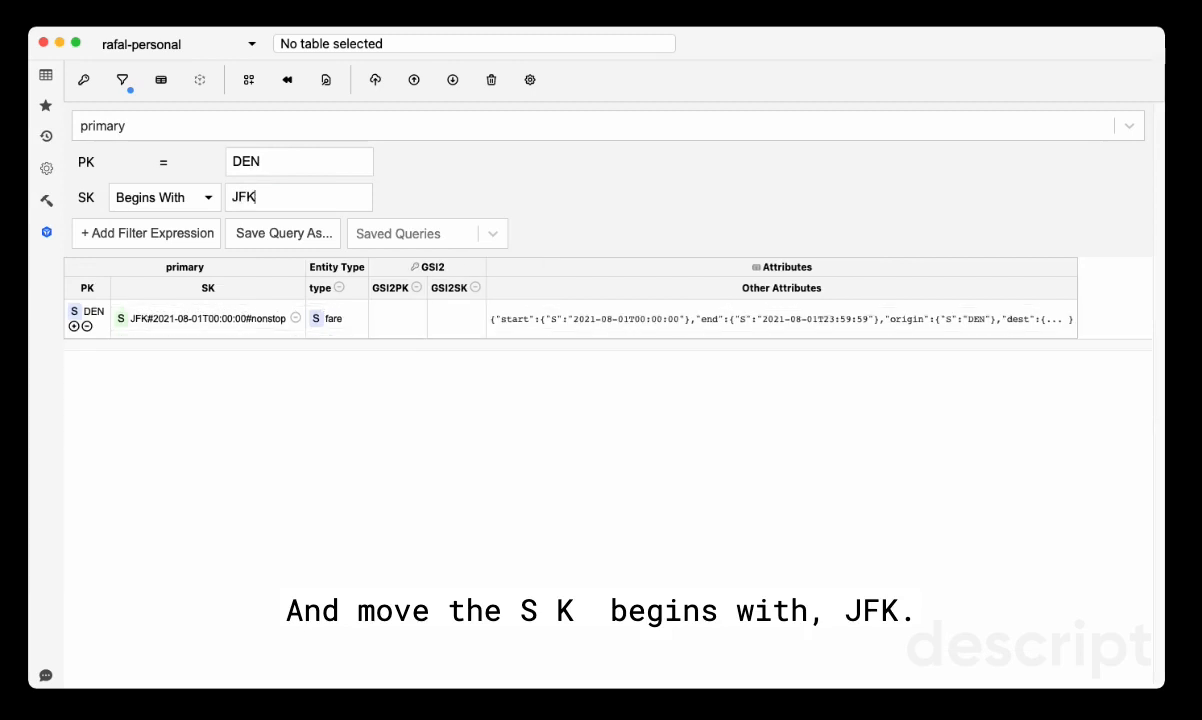
# Save the current query as fromDenToJFK
pyautogui.click(318, 234)
pyautogui.write('fr')
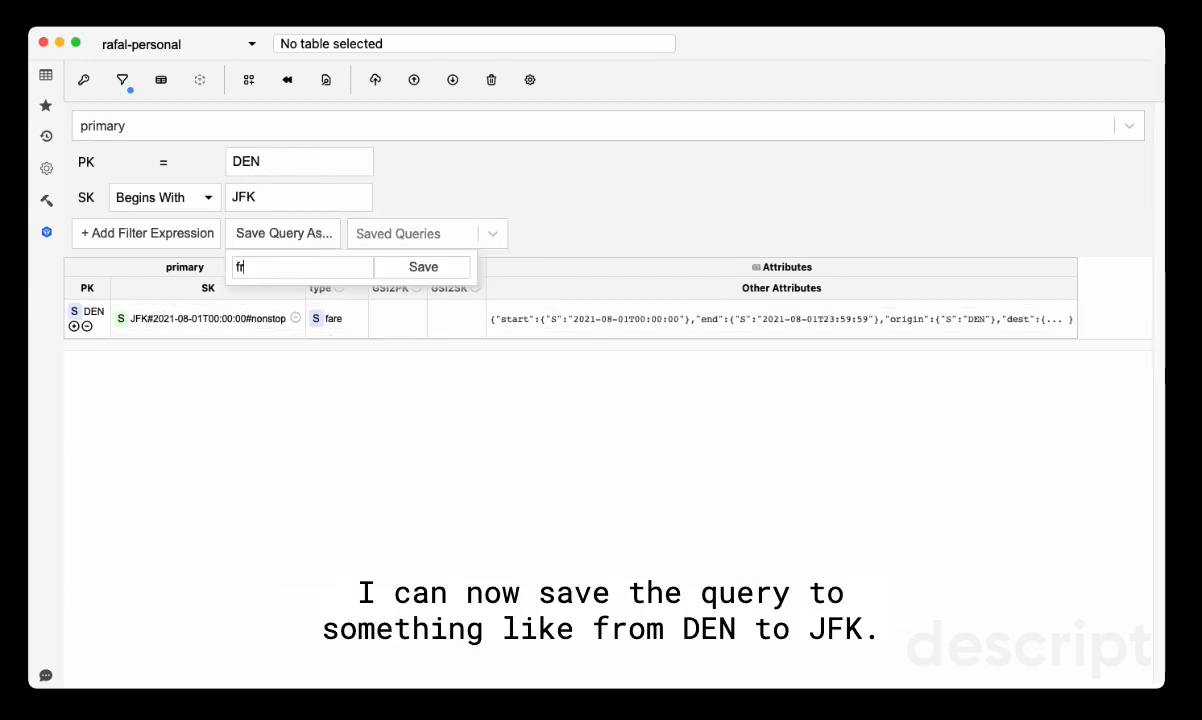
pyautogui.write('omDenToJFK')
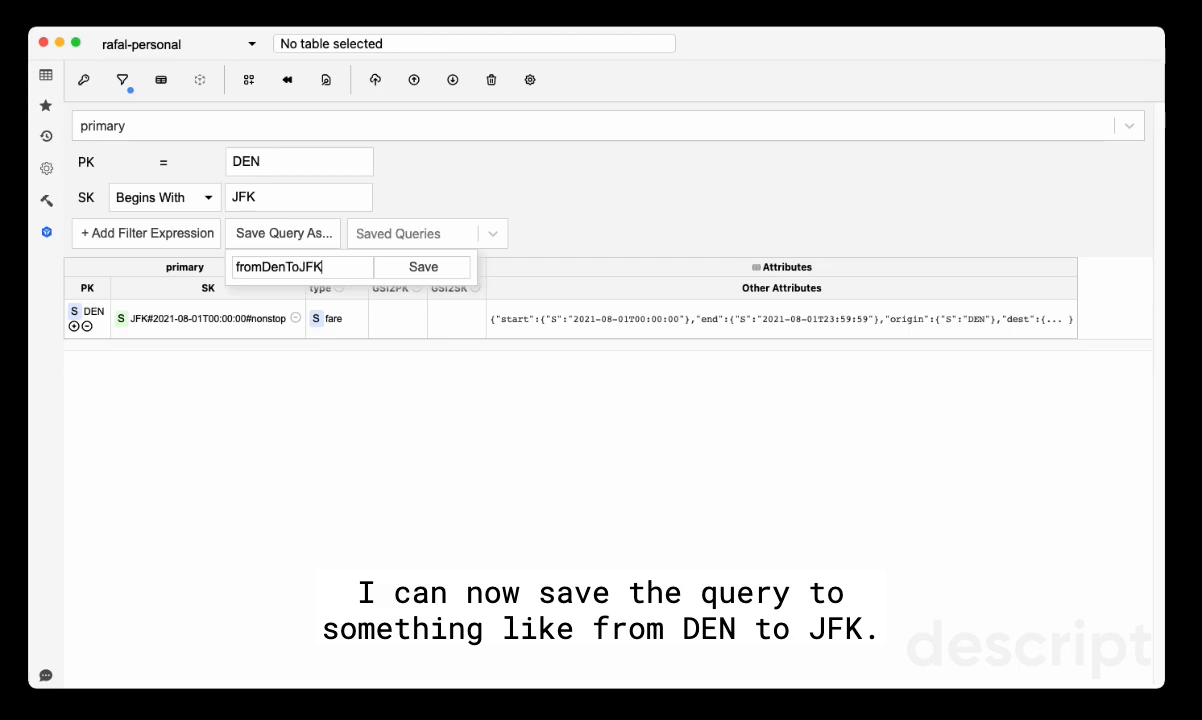
pyautogui.click(419, 267)
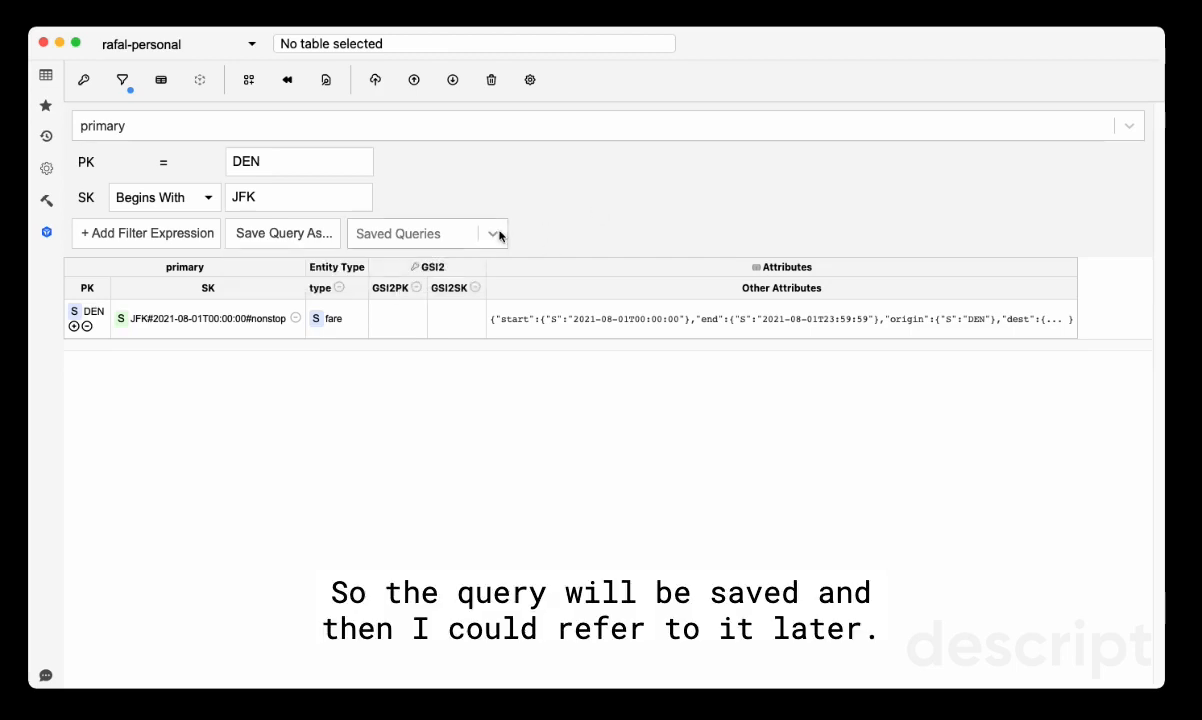
# Load the saved query JFK-Primary to filter the model
pyautogui.click(498, 234)
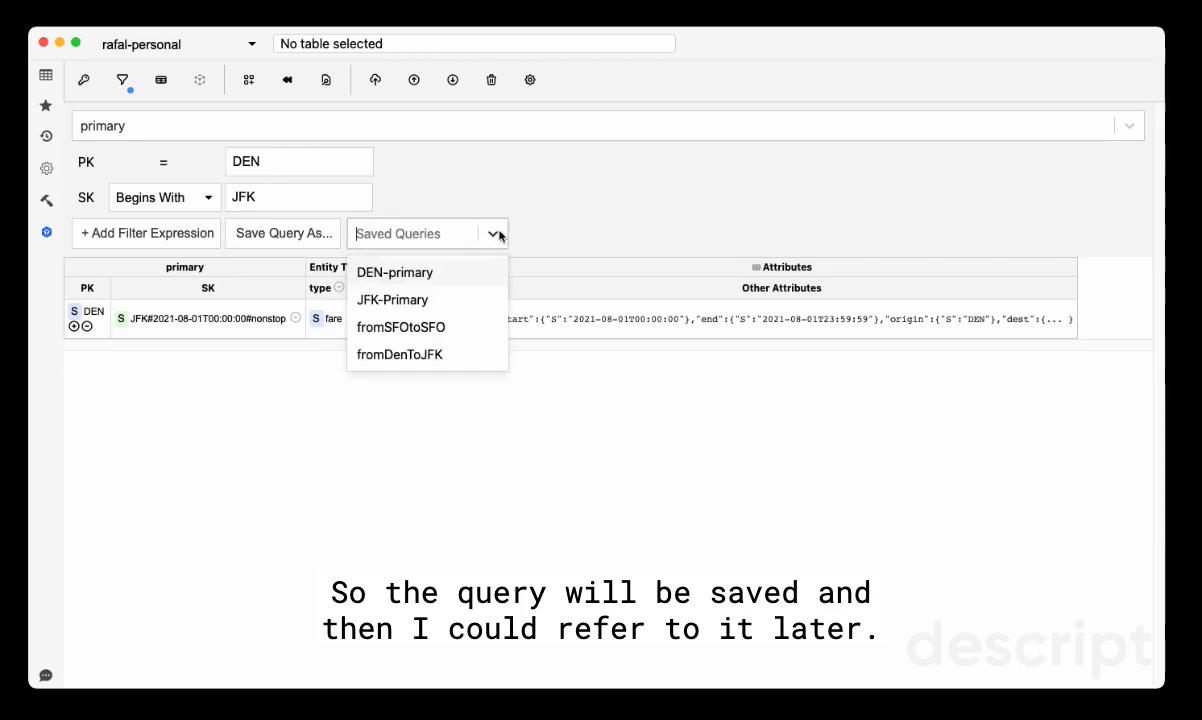
pyautogui.click(446, 304)
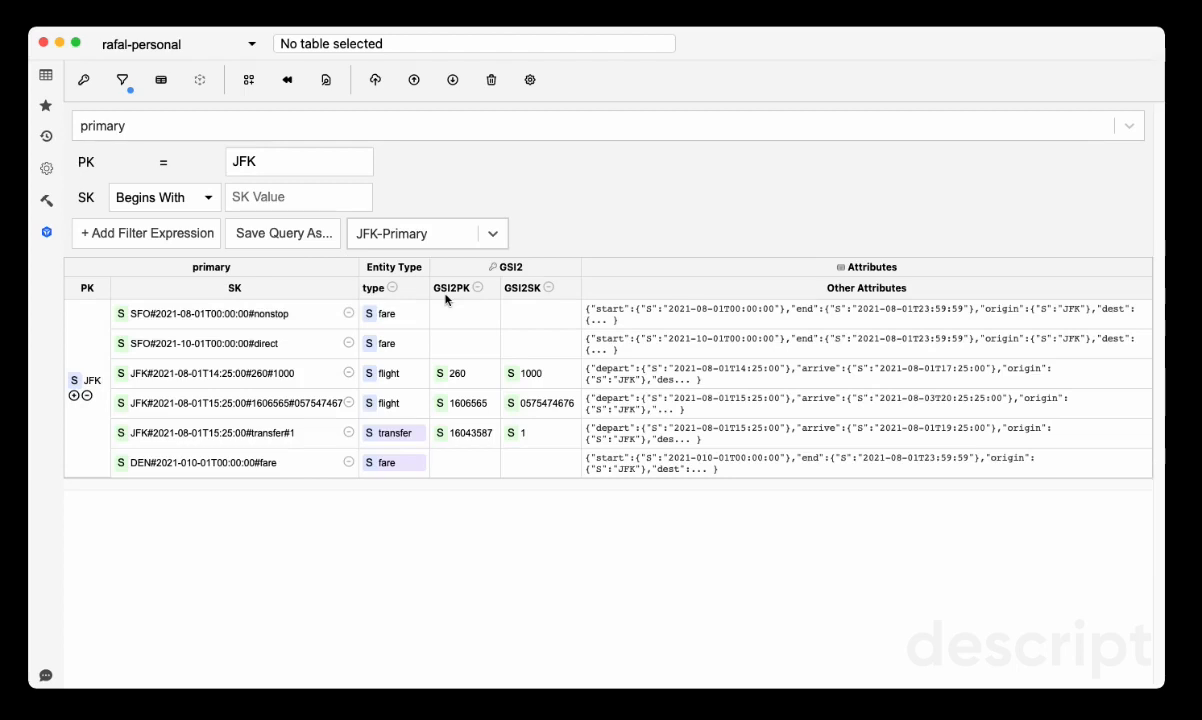